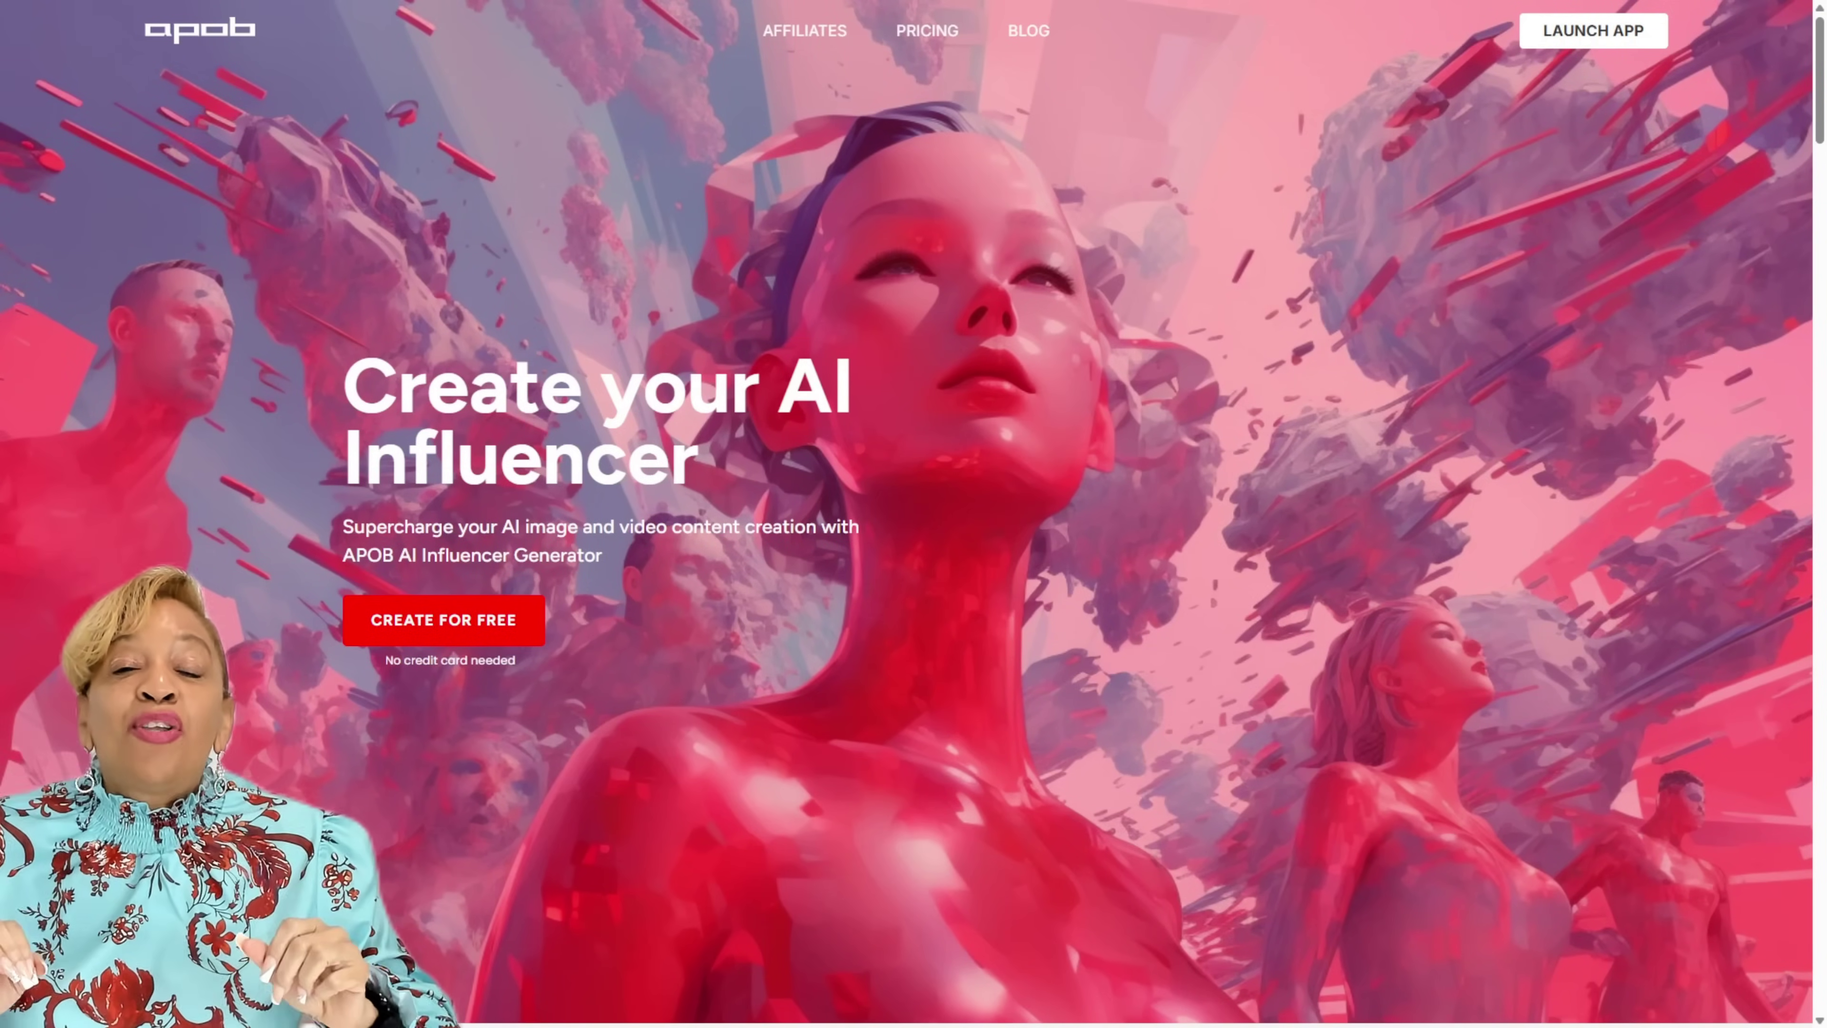
Browse the APOB landing page, the community models and content, and the related YouTube videos about the tool
scroll(914, 514, down, 4)
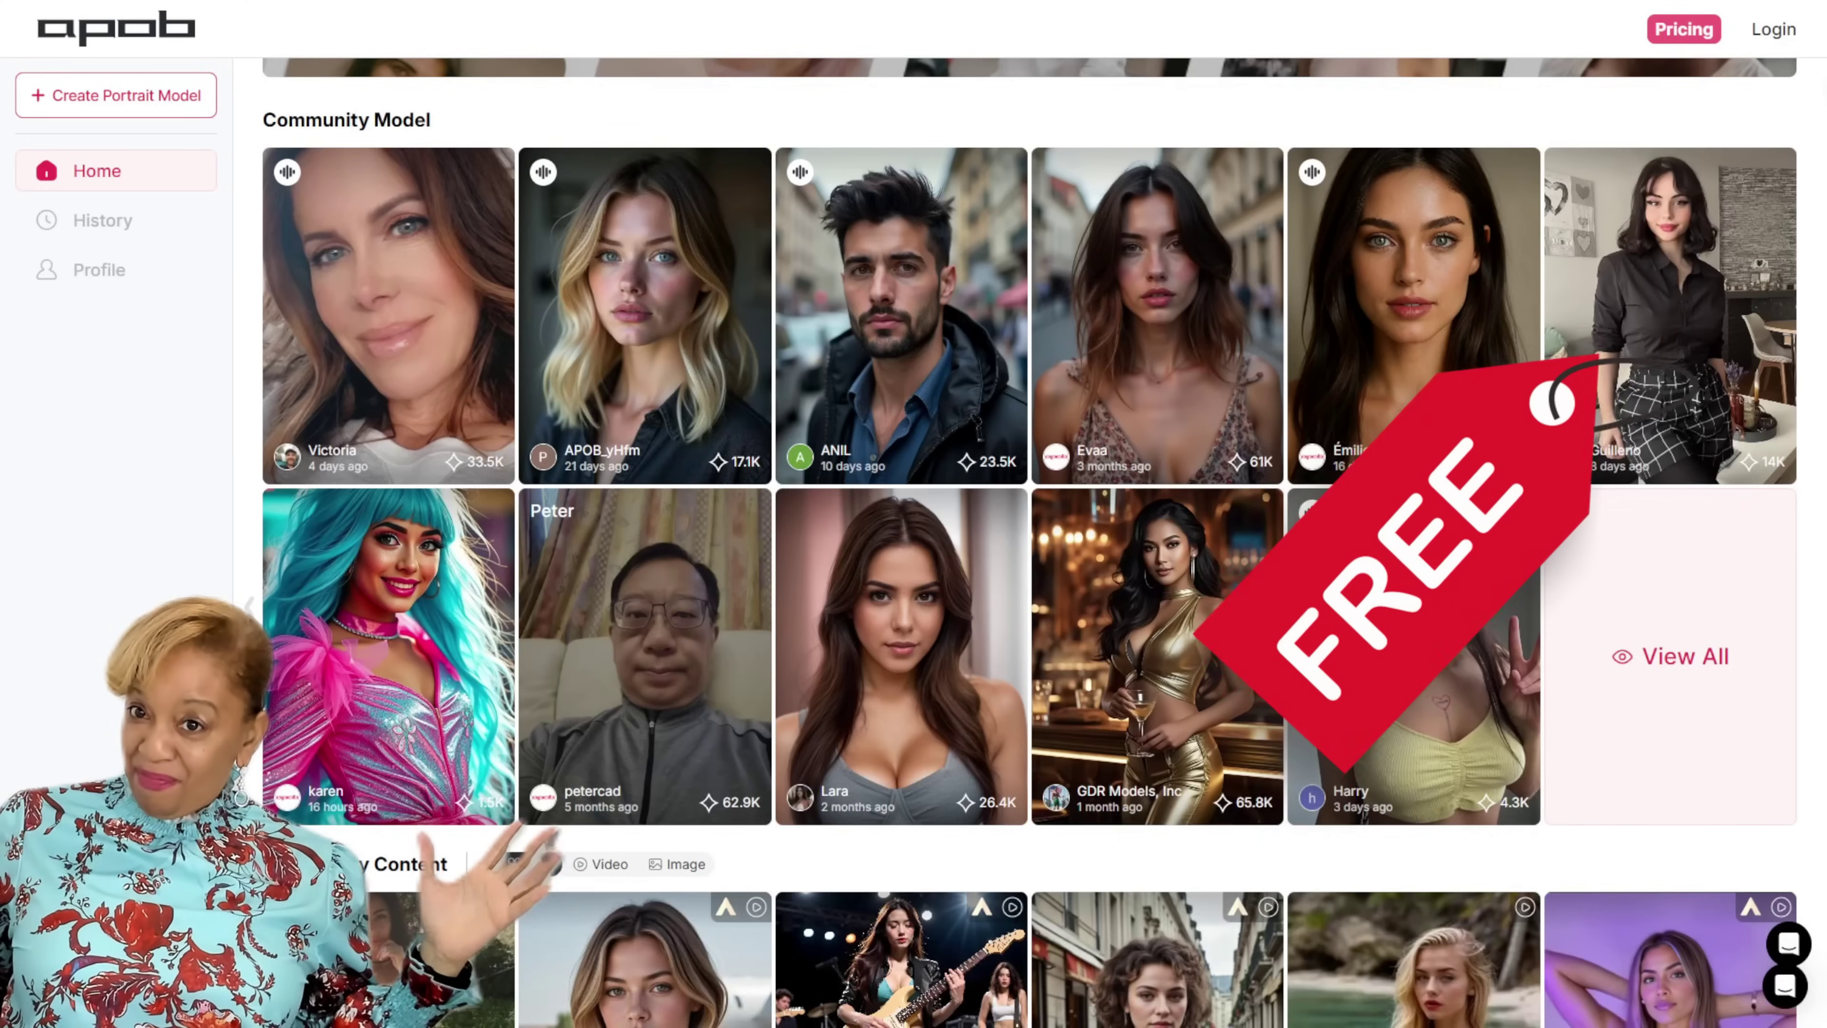
scroll(1029, 576, up, 5)
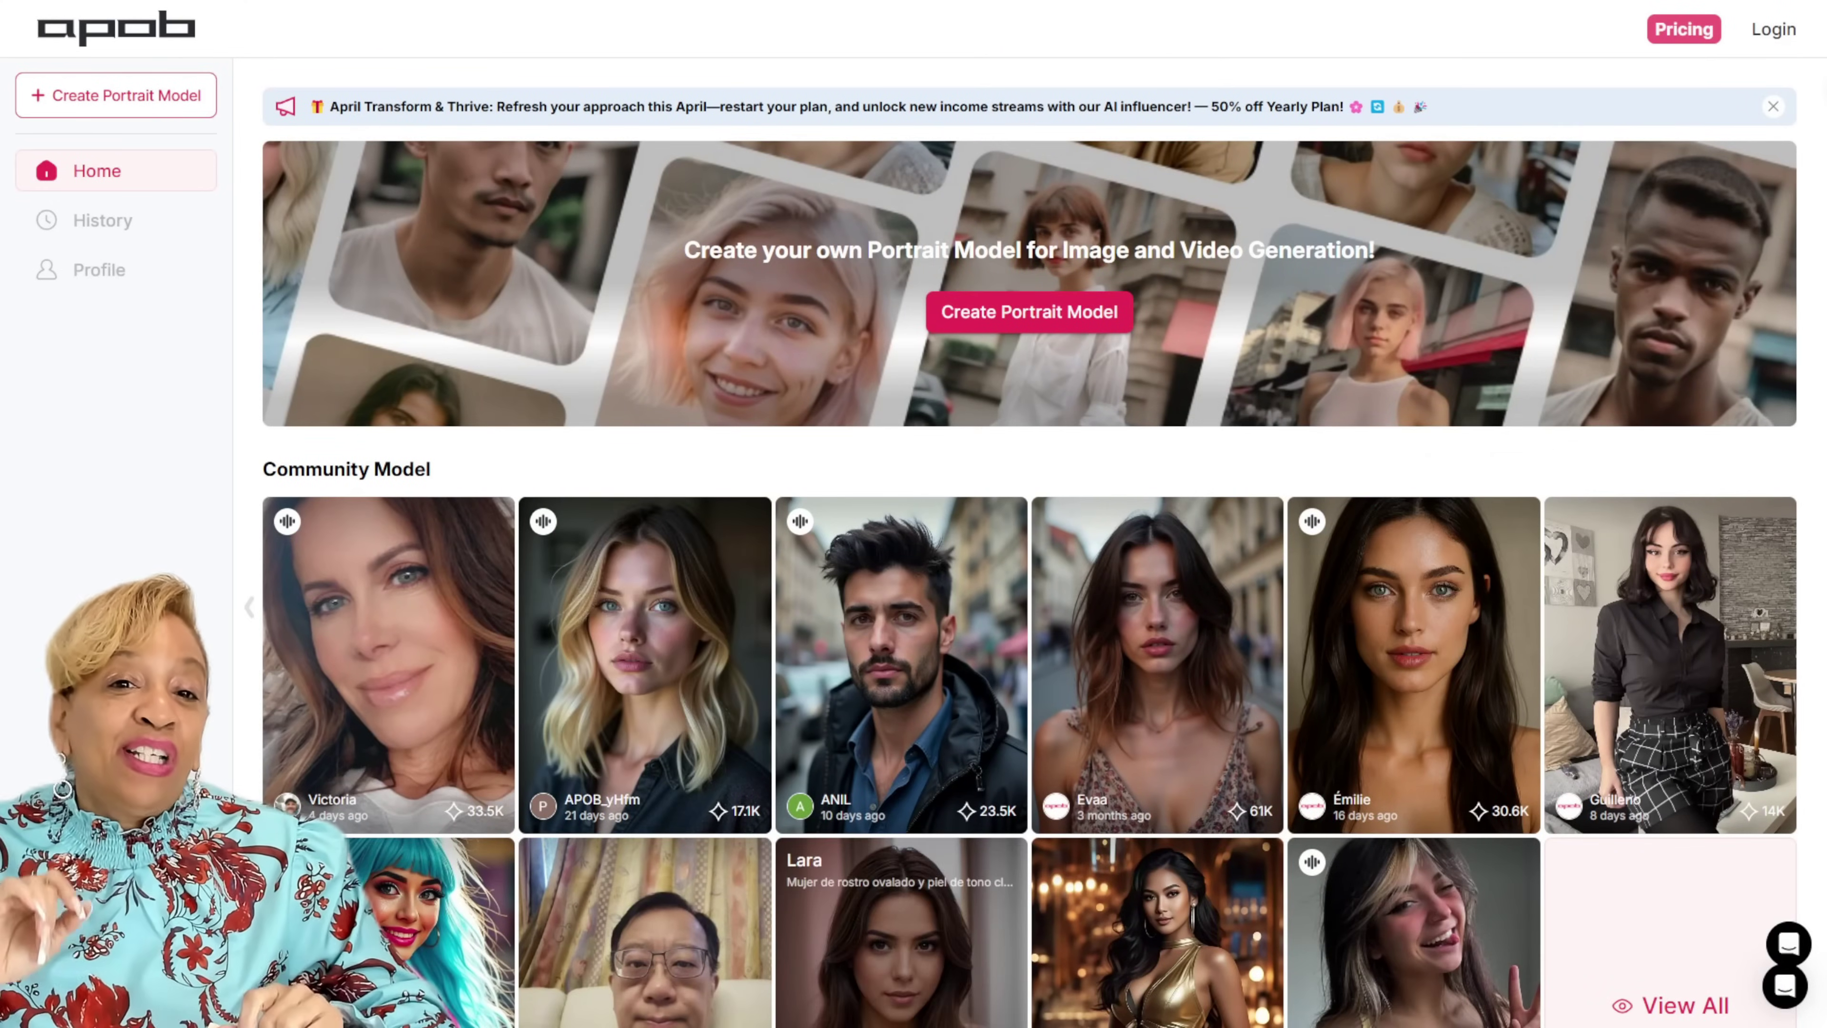
scroll(1029, 540, down, 3)
scroll(1390, 604, down, 8)
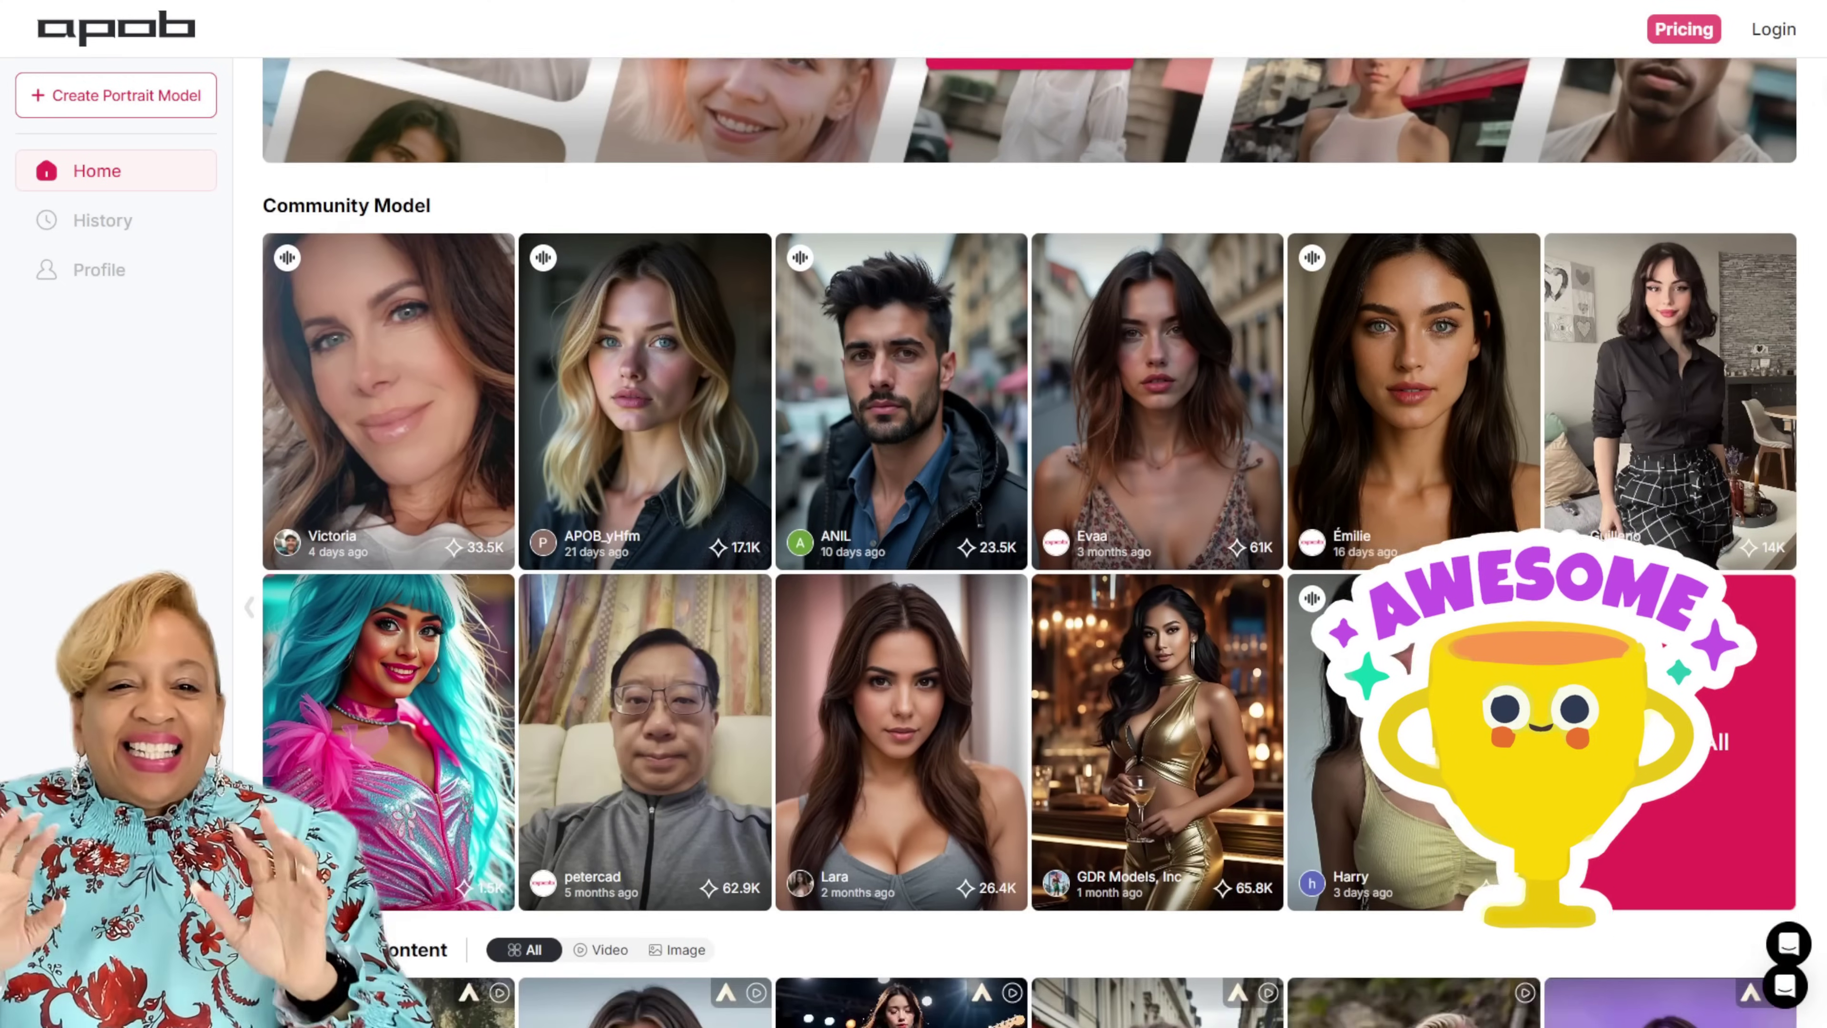
scroll(1031, 543, down, 3)
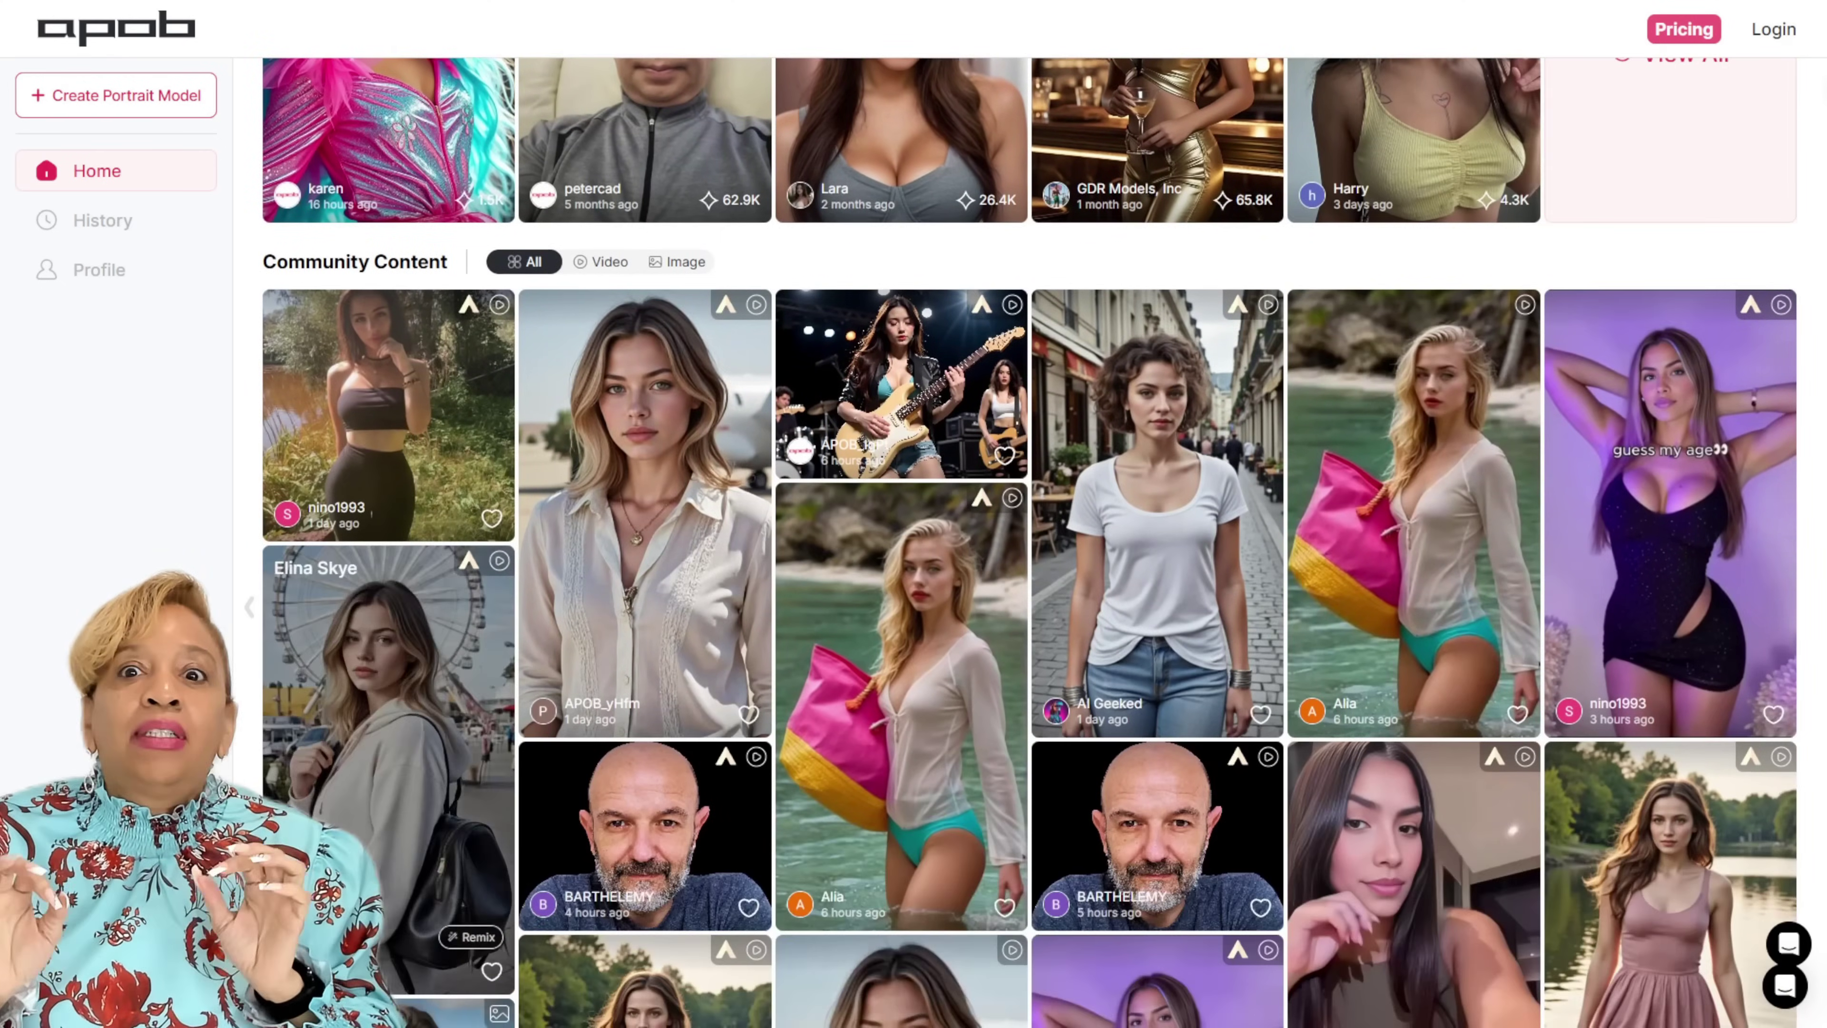
scroll(1029, 539, down, 6)
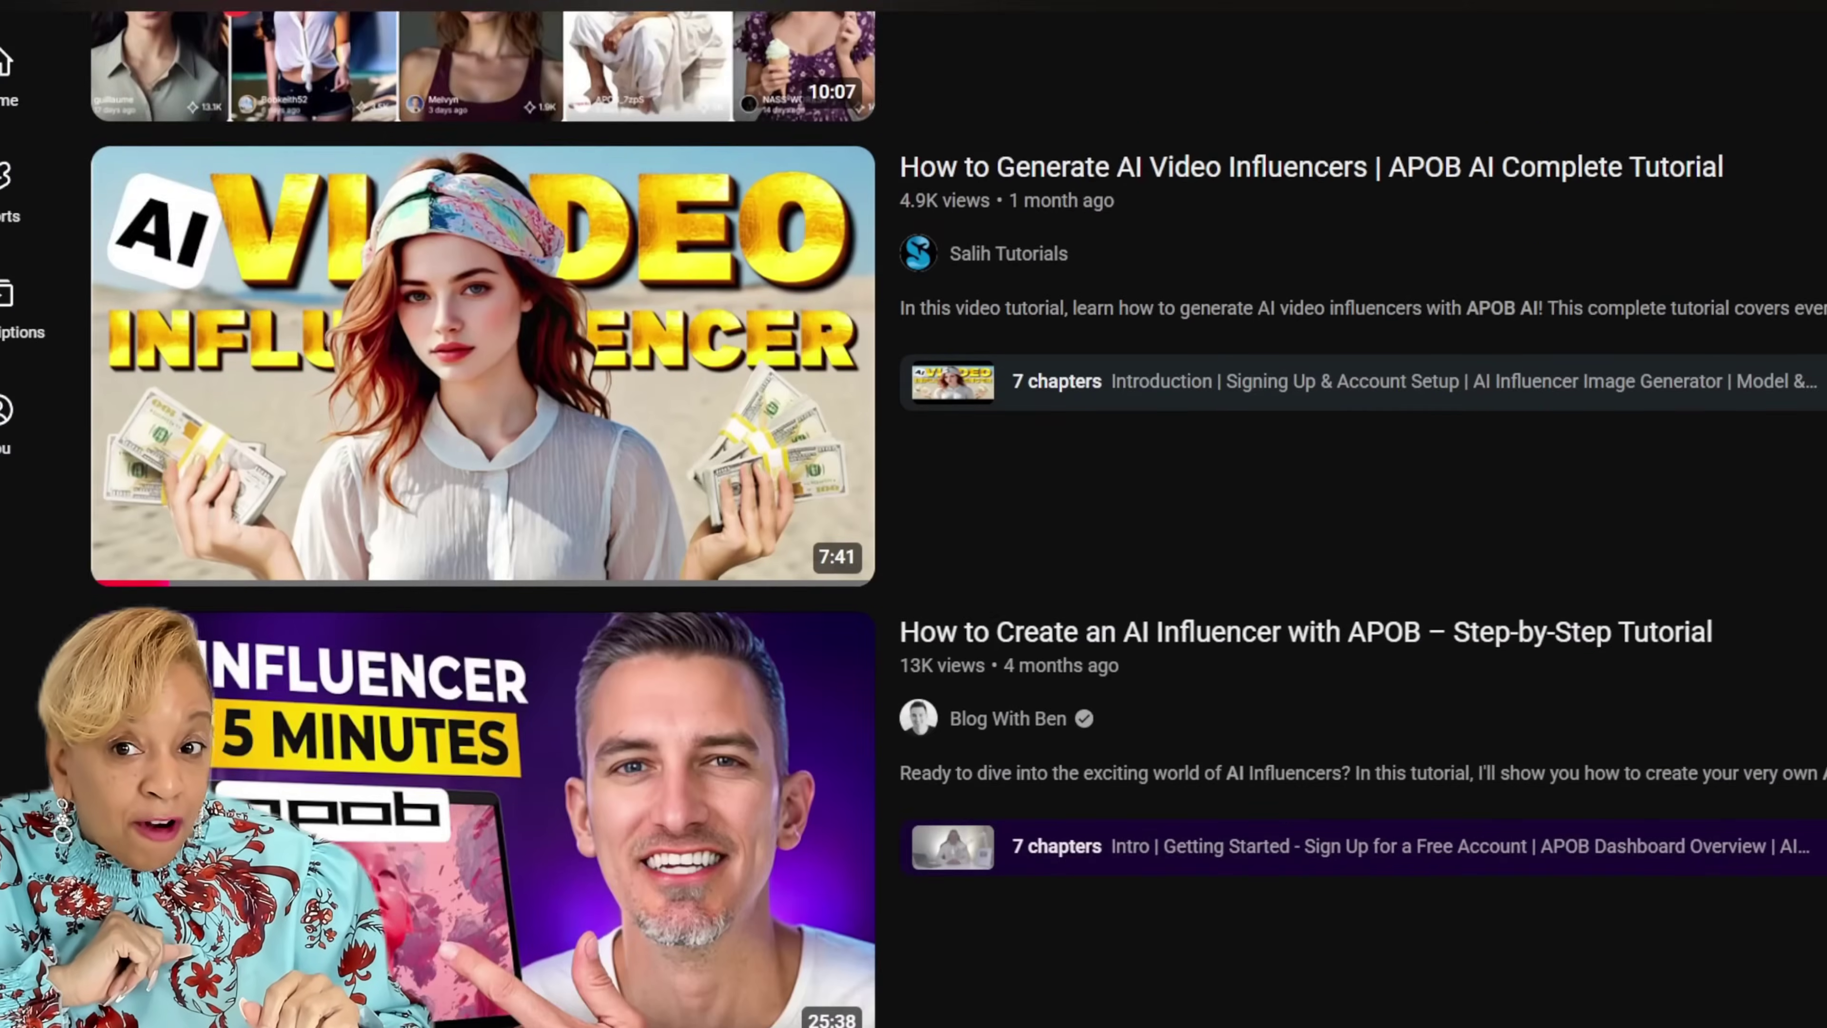
scroll(913, 514, down, 10)
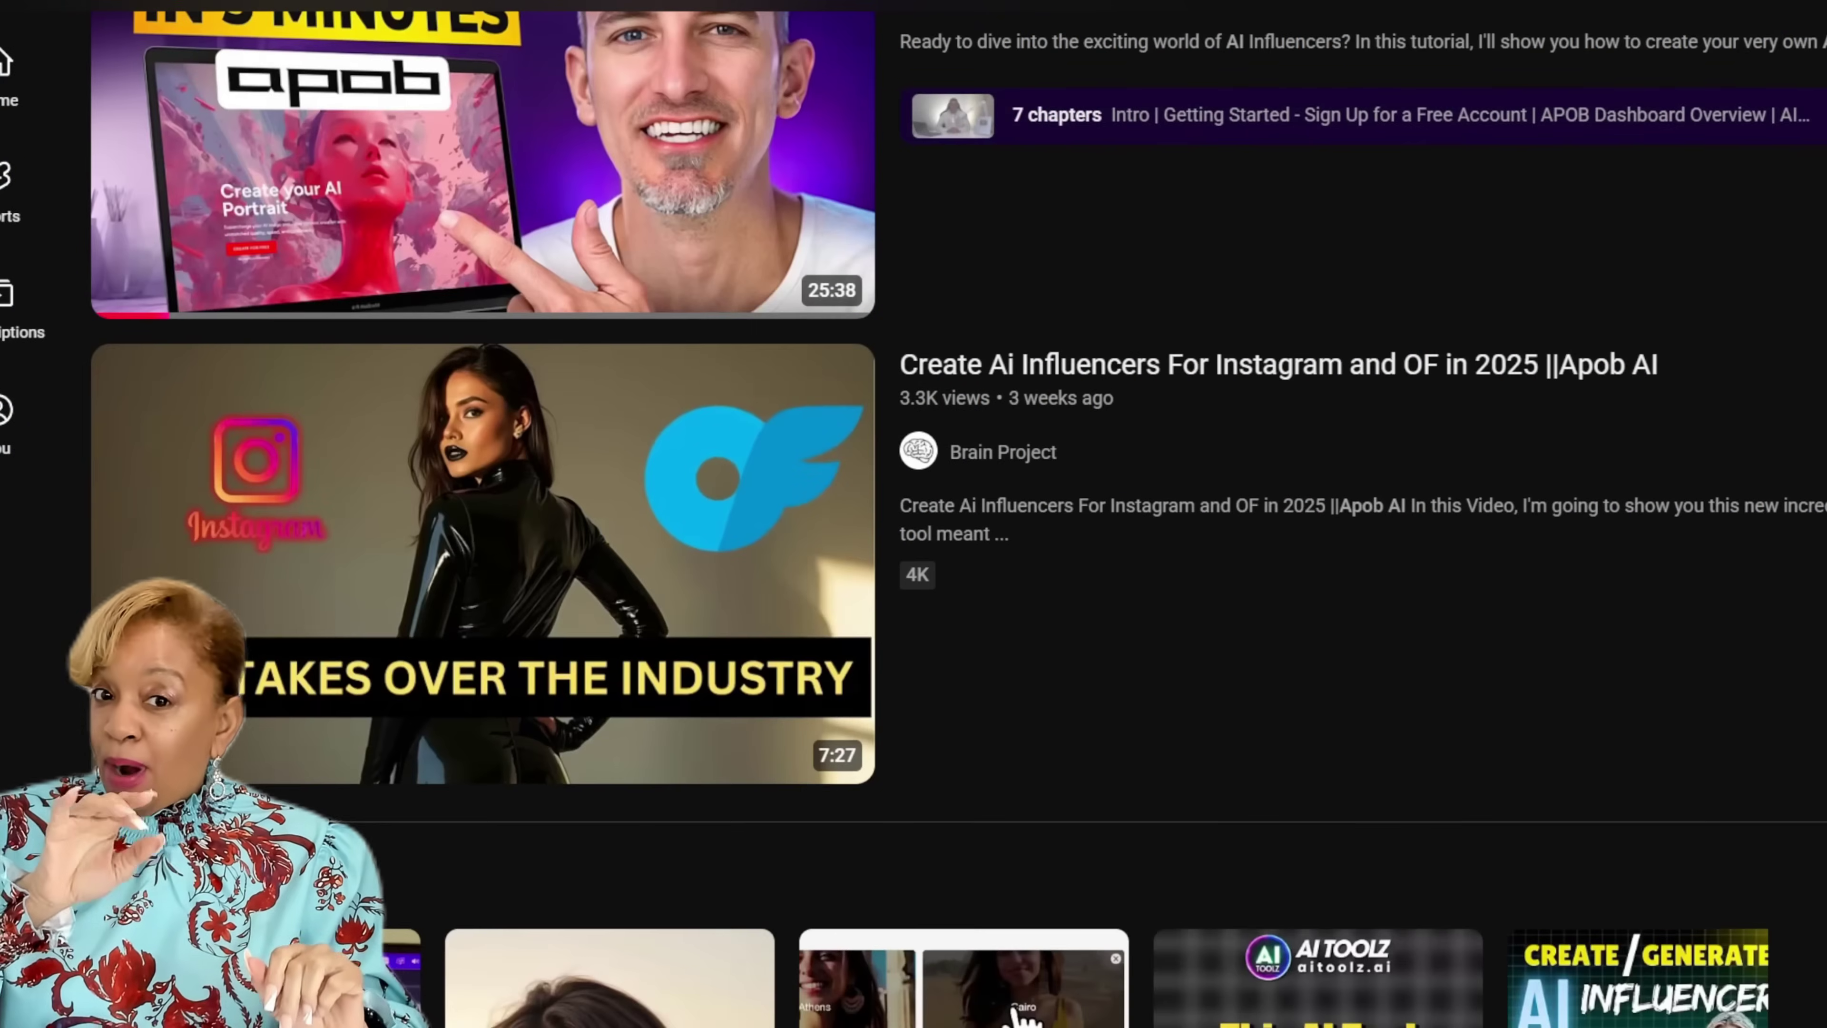
scroll(913, 514, down, 15)
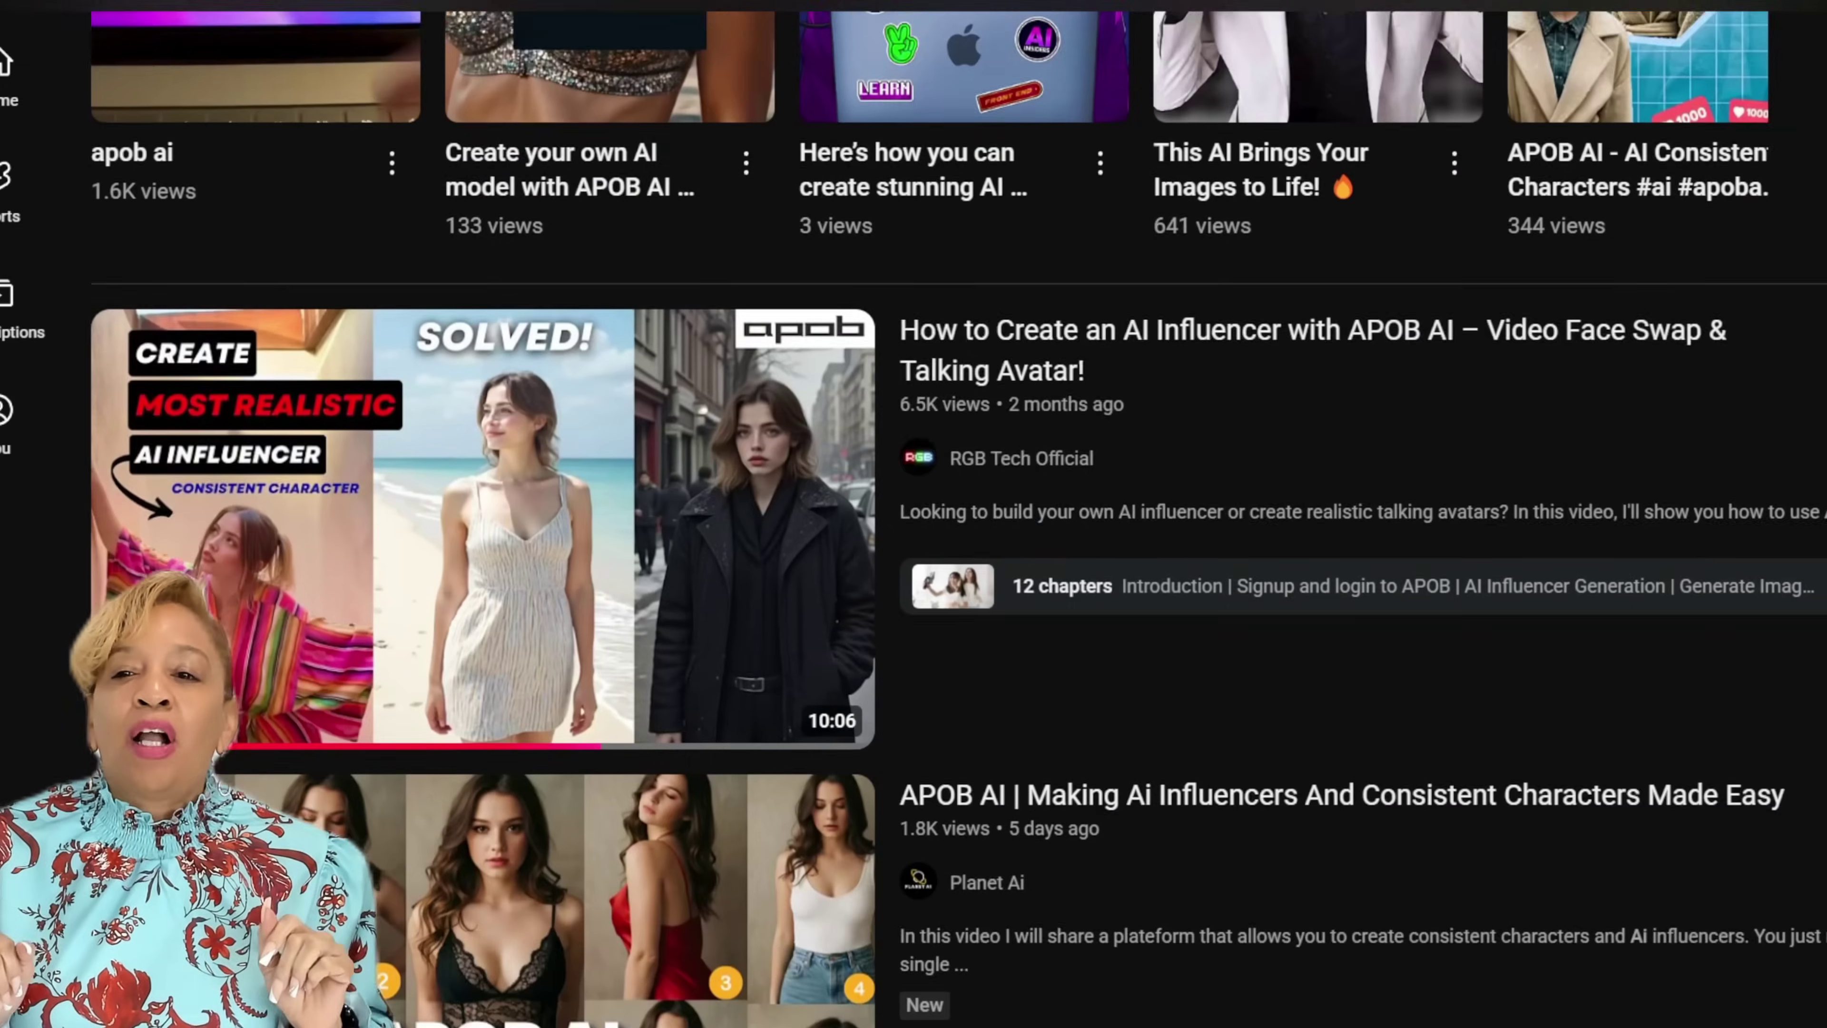
scroll(914, 514, down, 4)
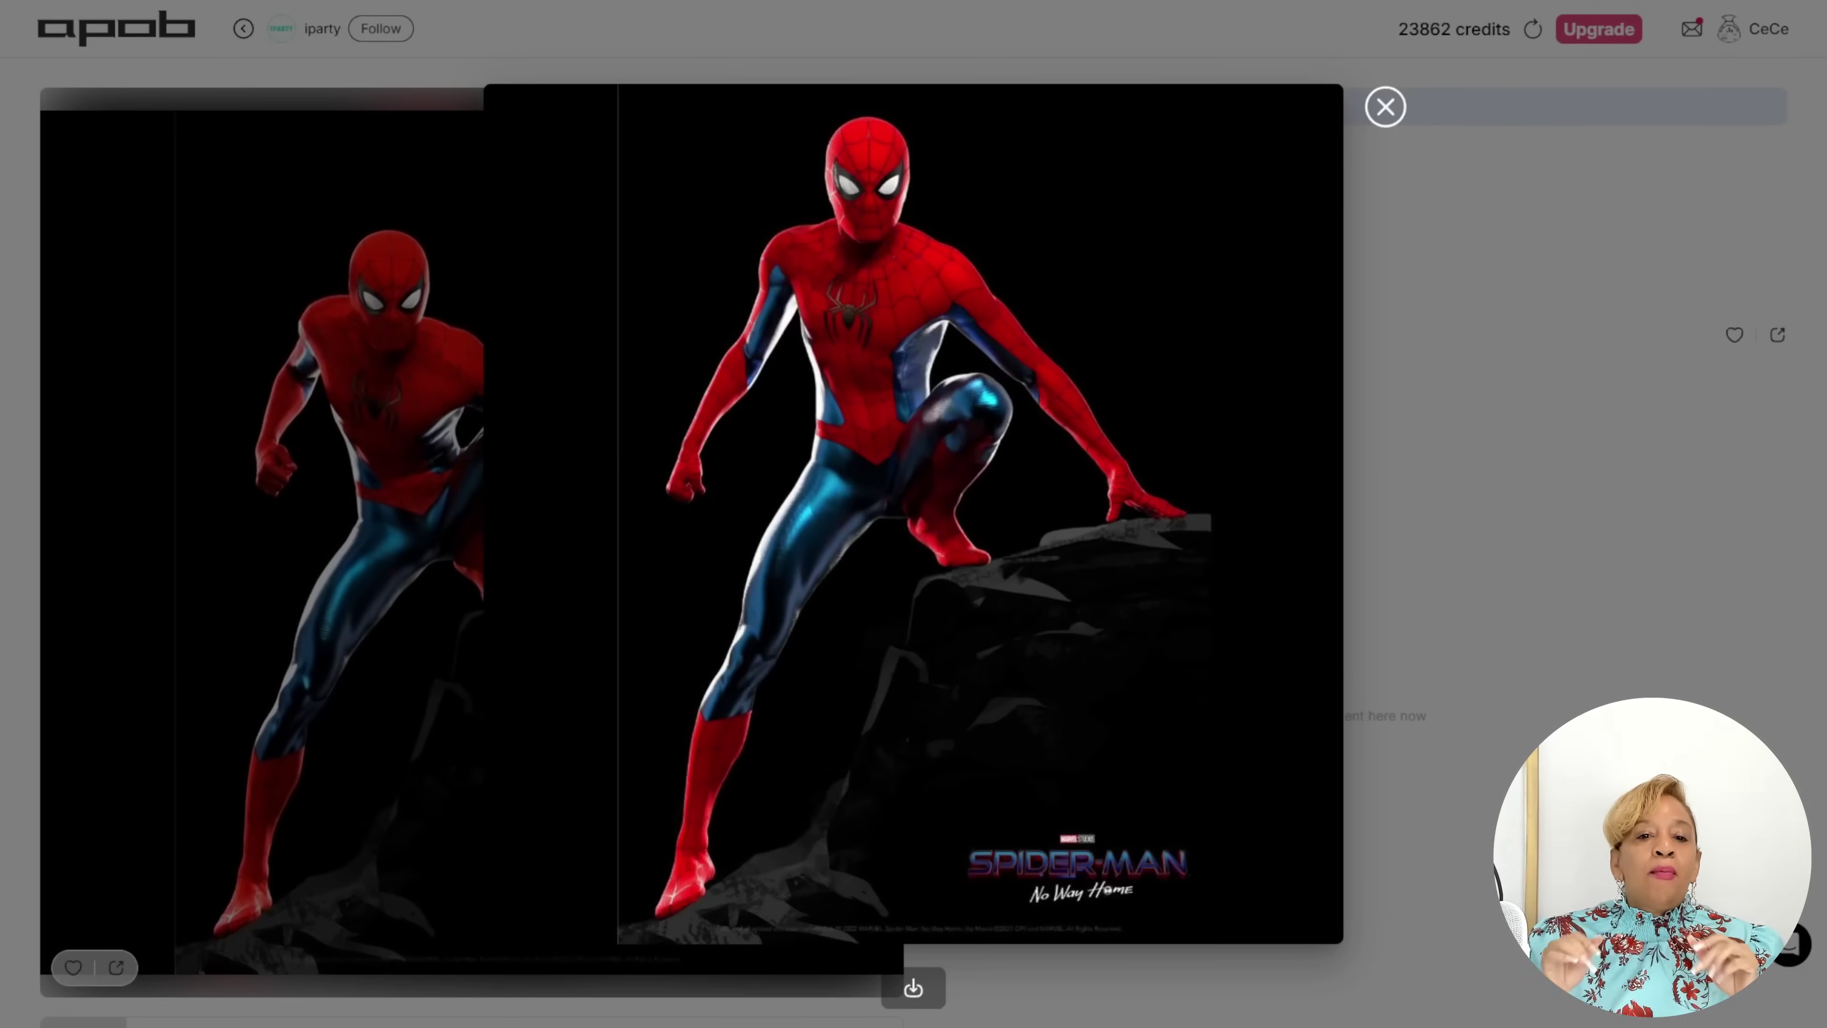
key(Escape)
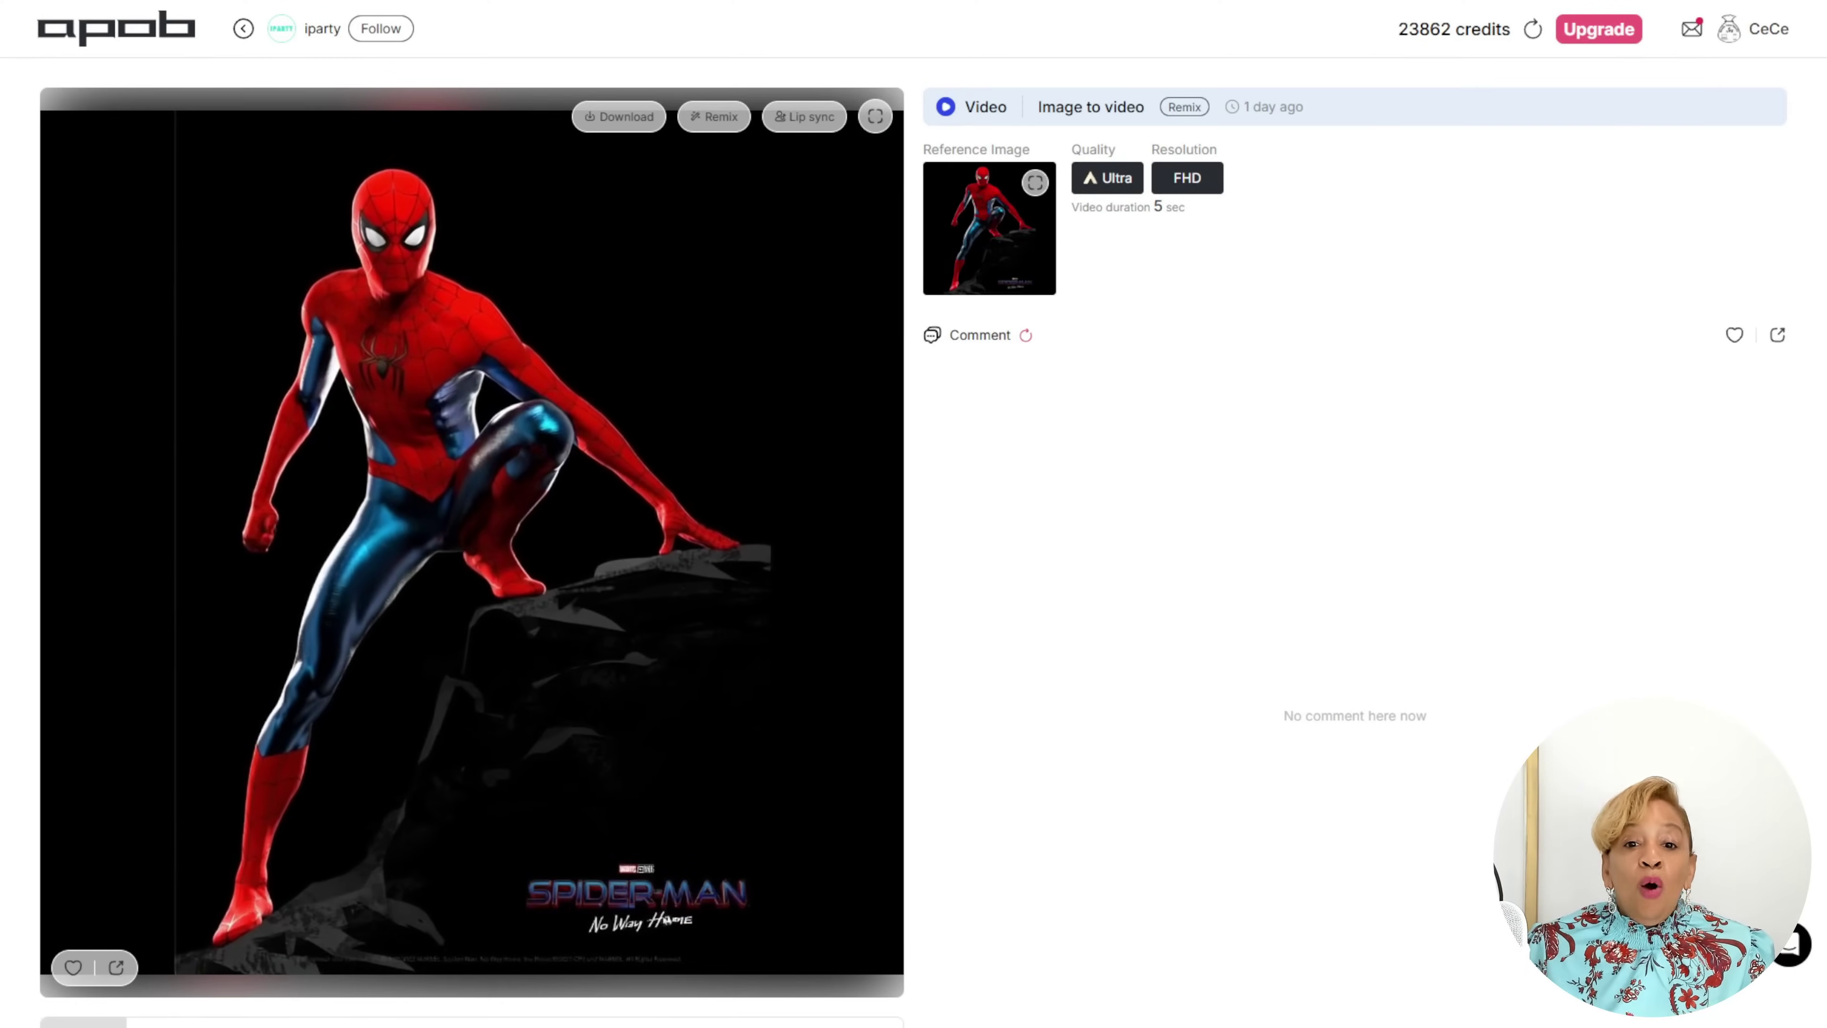
click(876, 116)
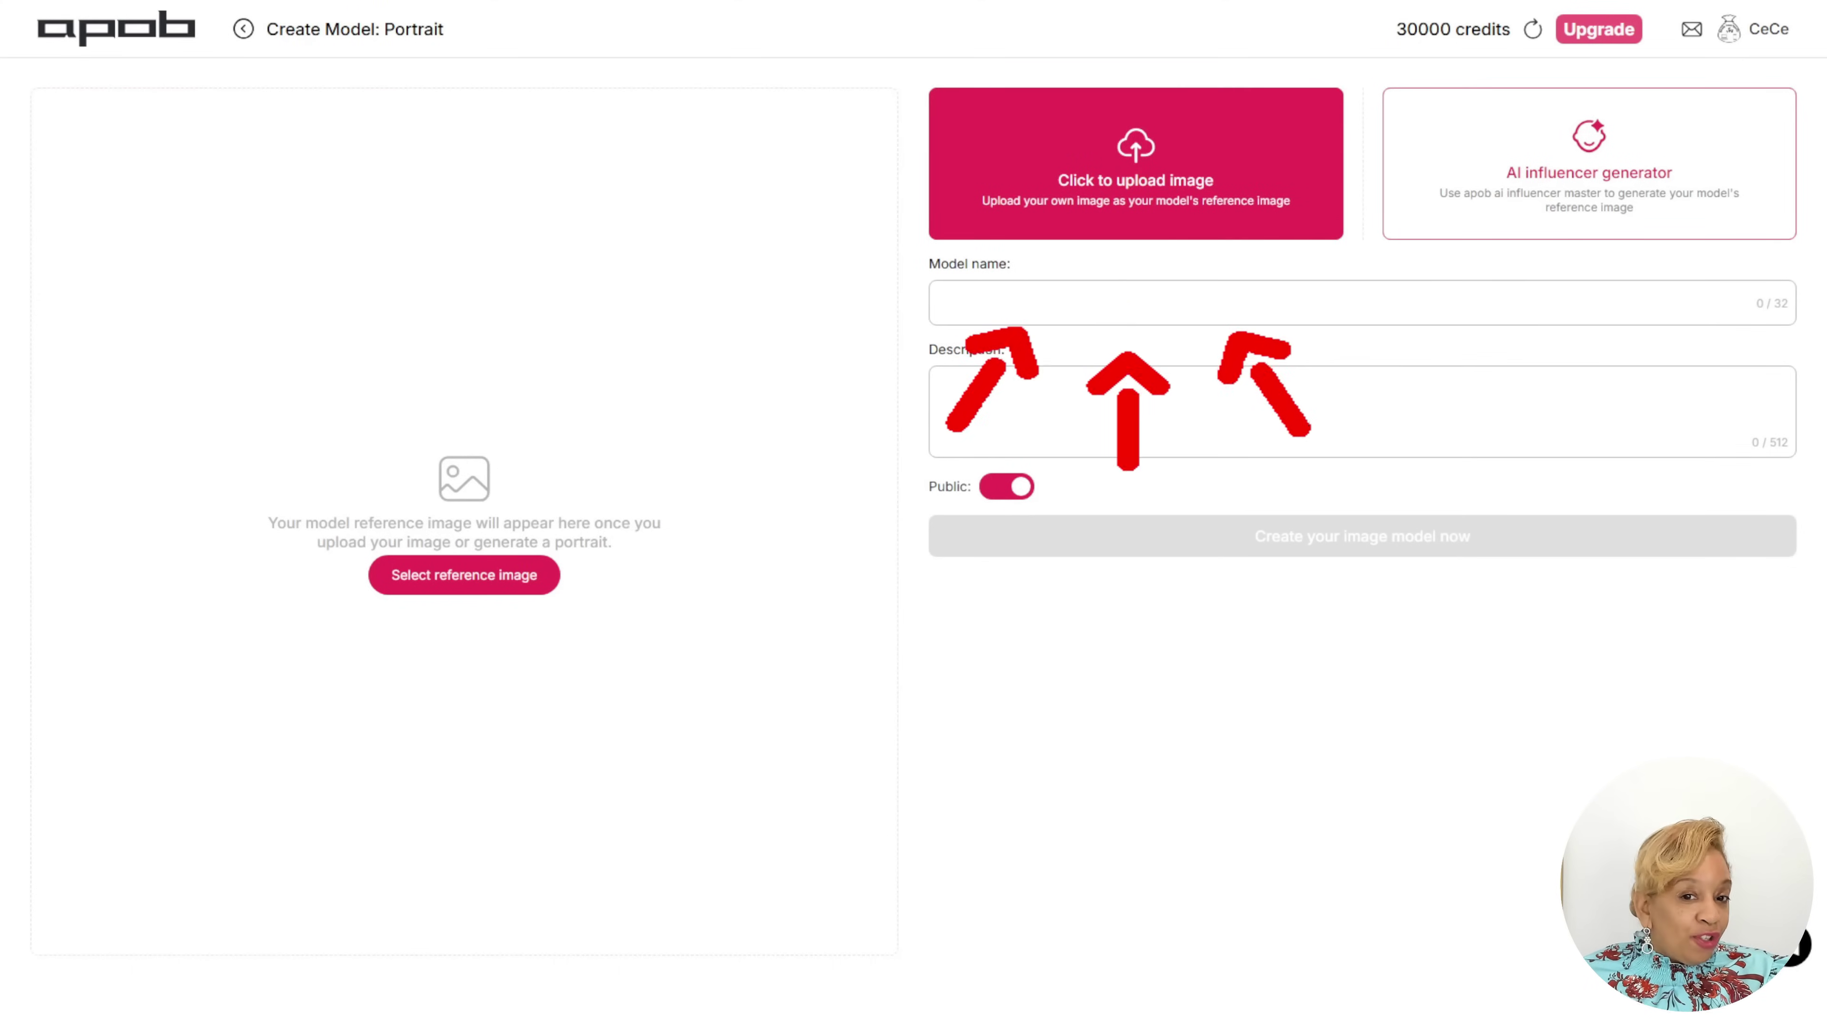
Create a public portrait model from an uploaded photo and enter its model name
click(1136, 164)
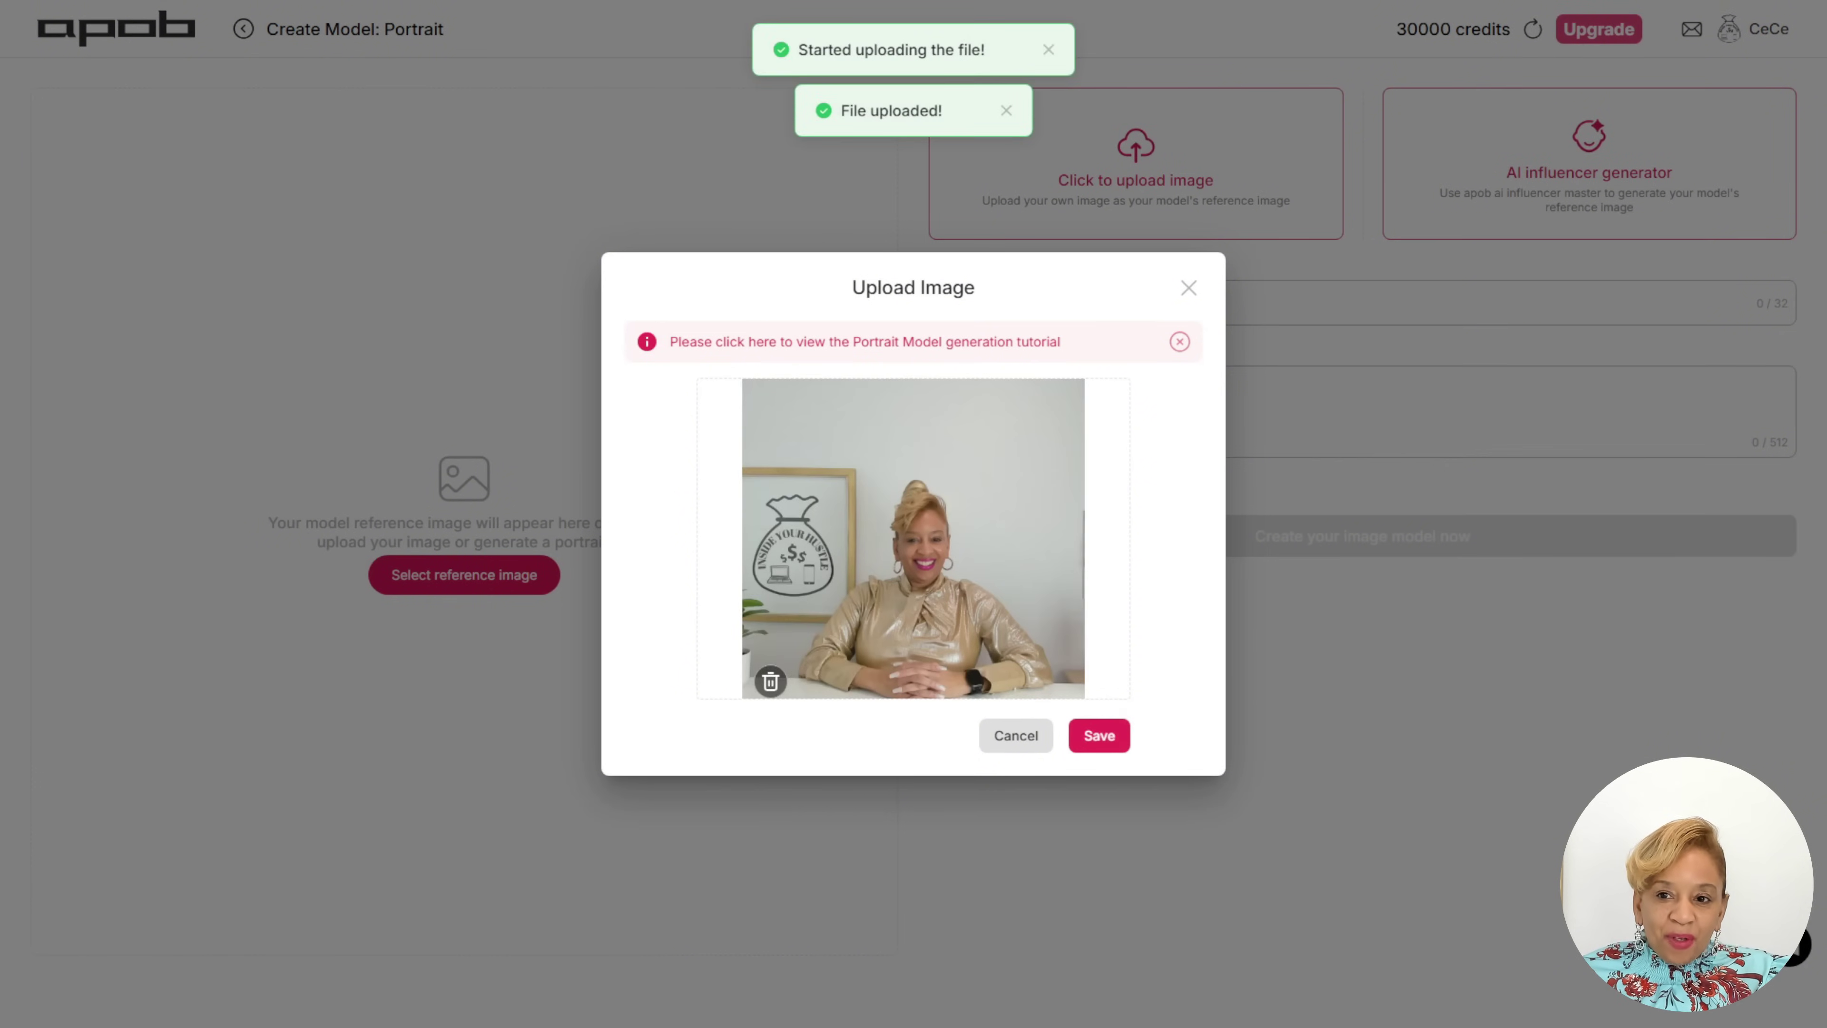
click(1100, 736)
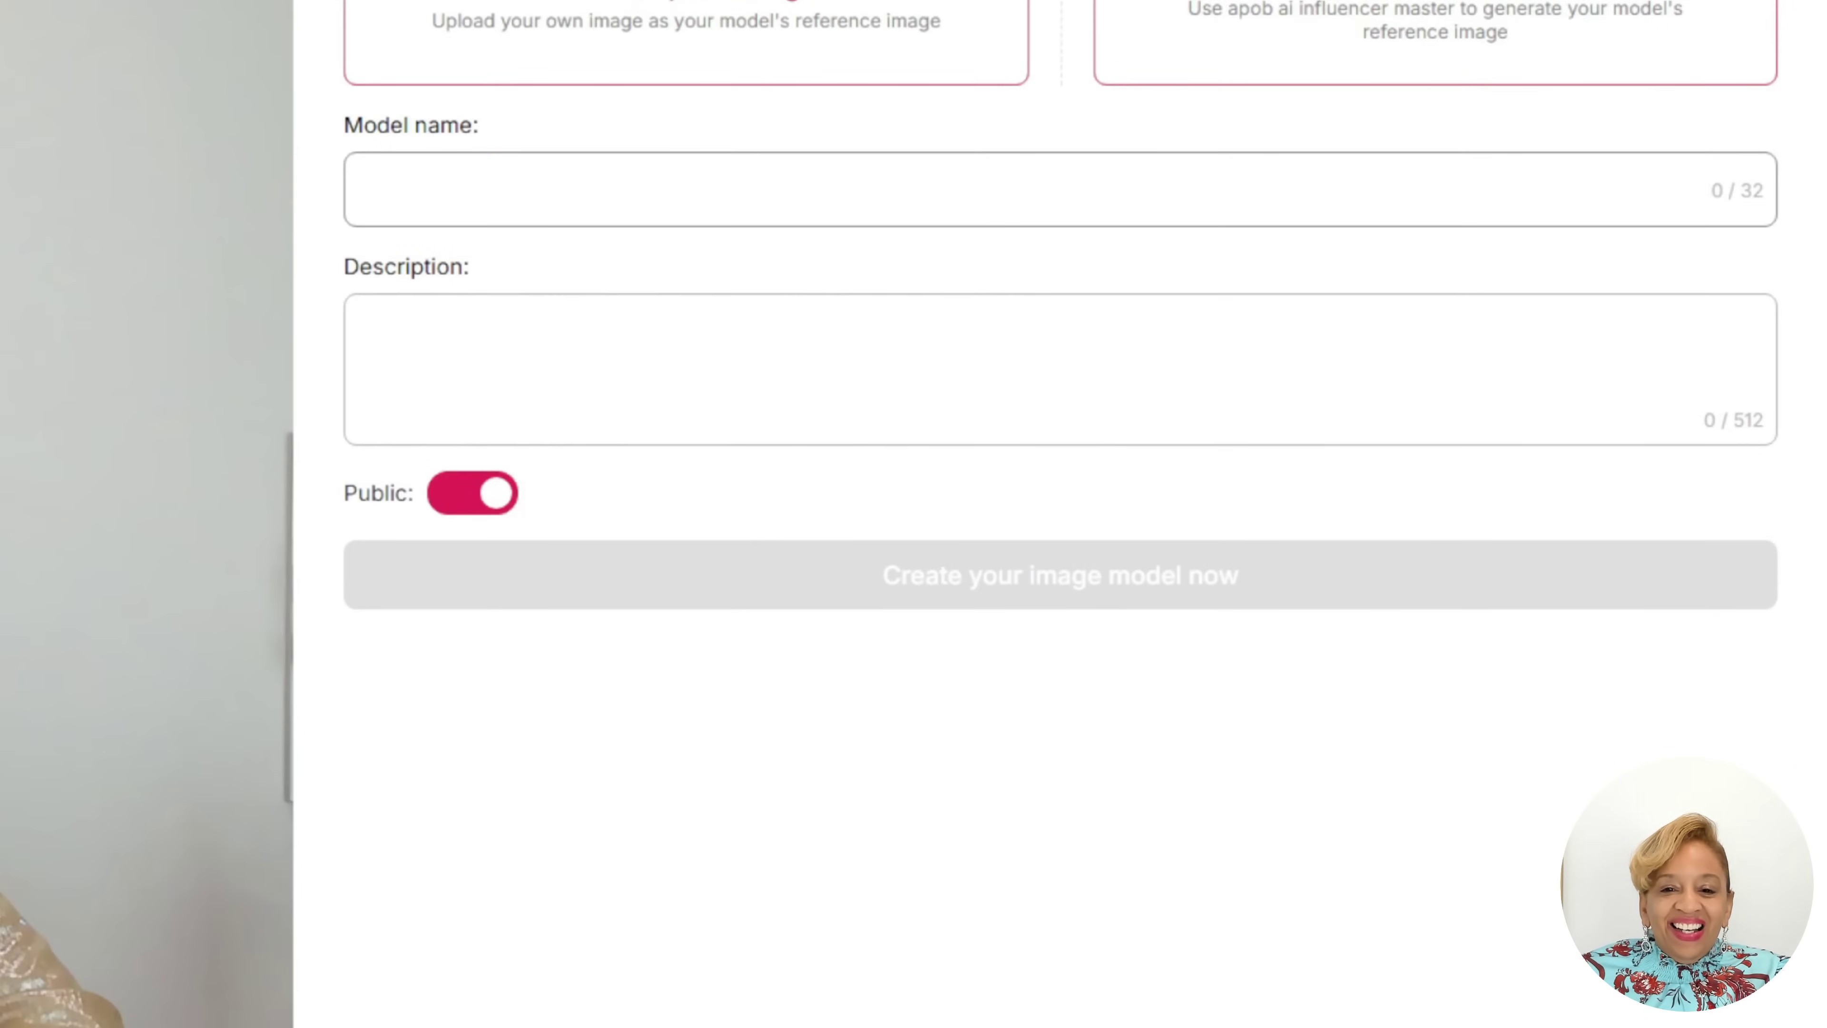
text(CeCe in gold)
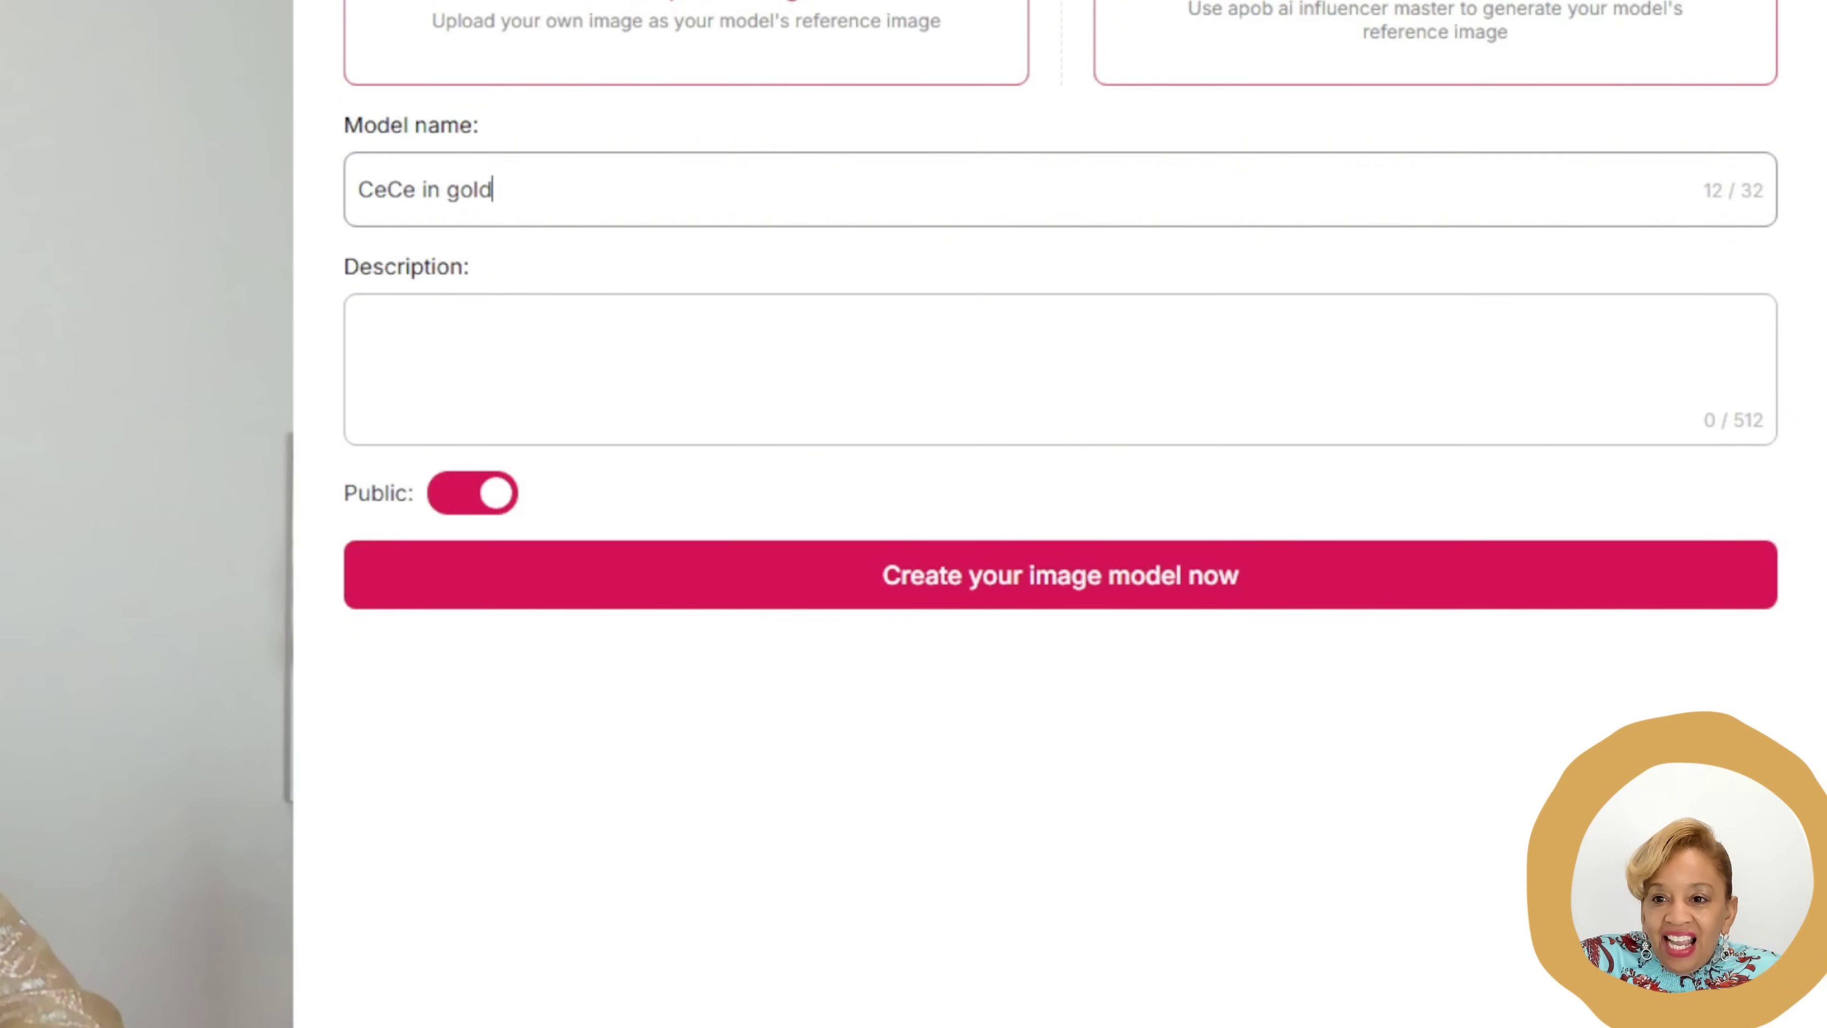
click(472, 493)
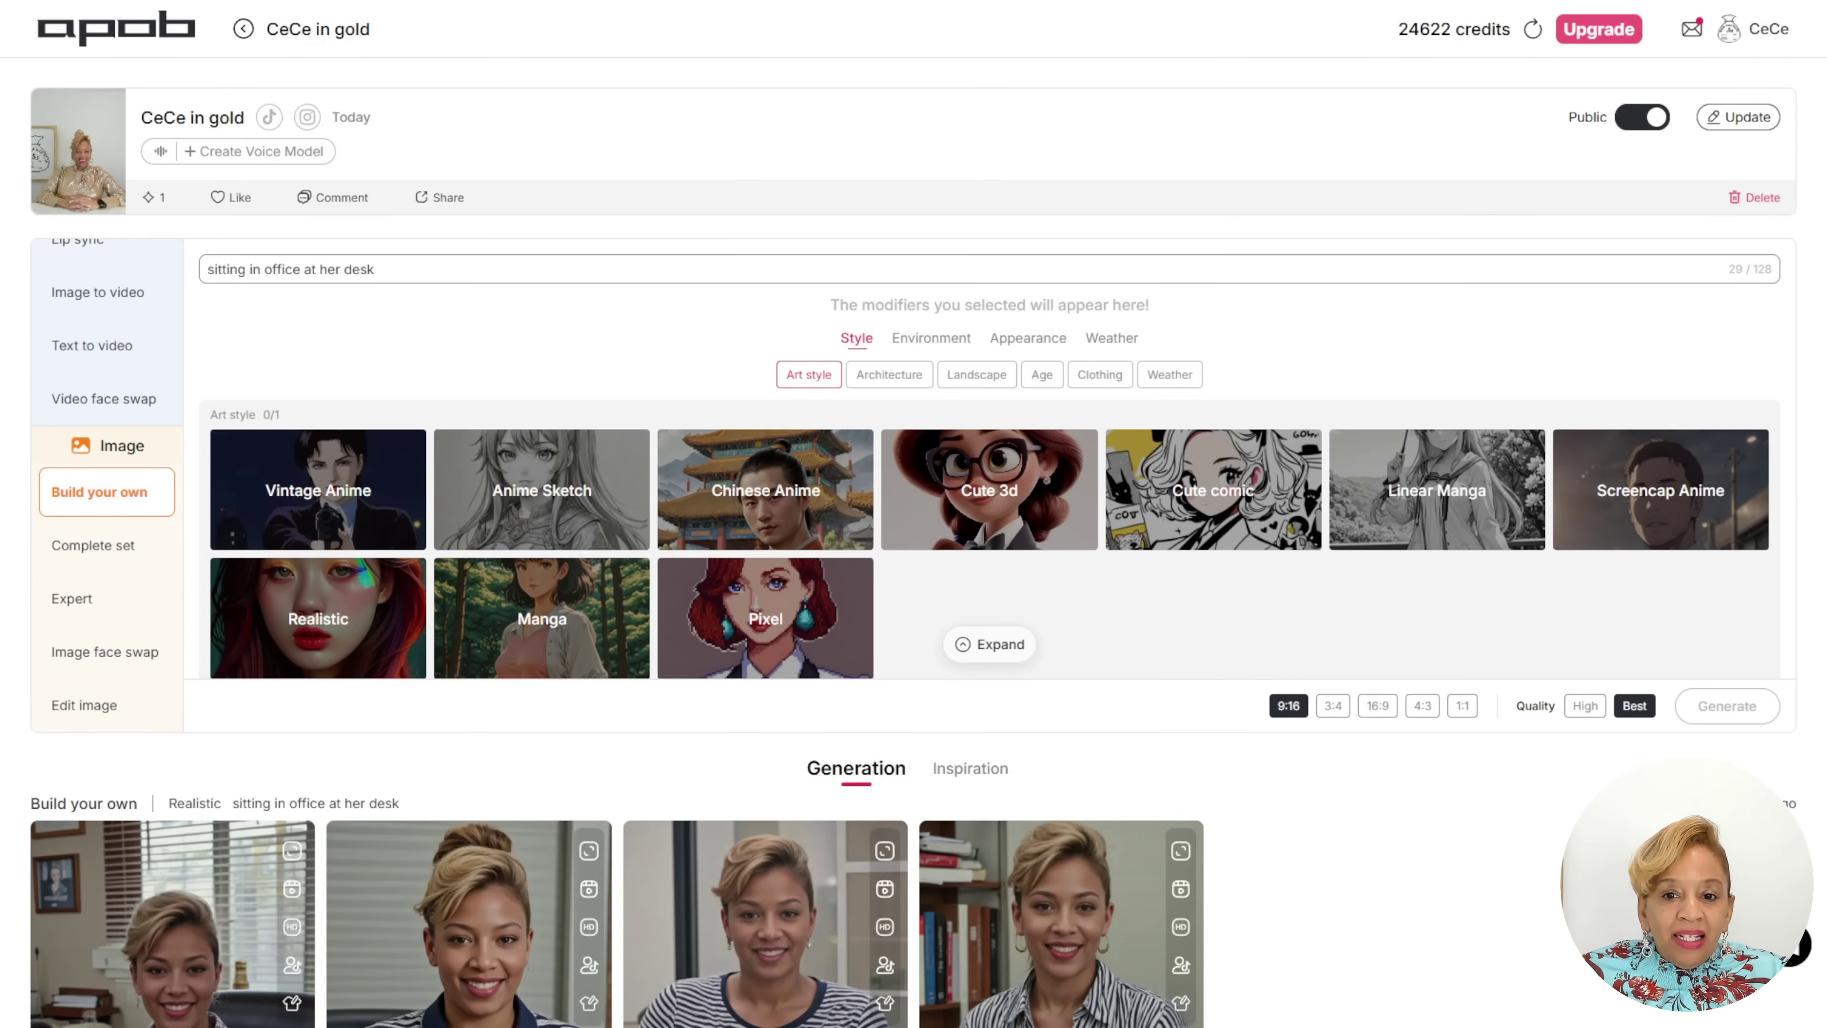
Generate images for the prompt "sitting in office at her desk" in the Realistic art style and preview the first one
click(318, 618)
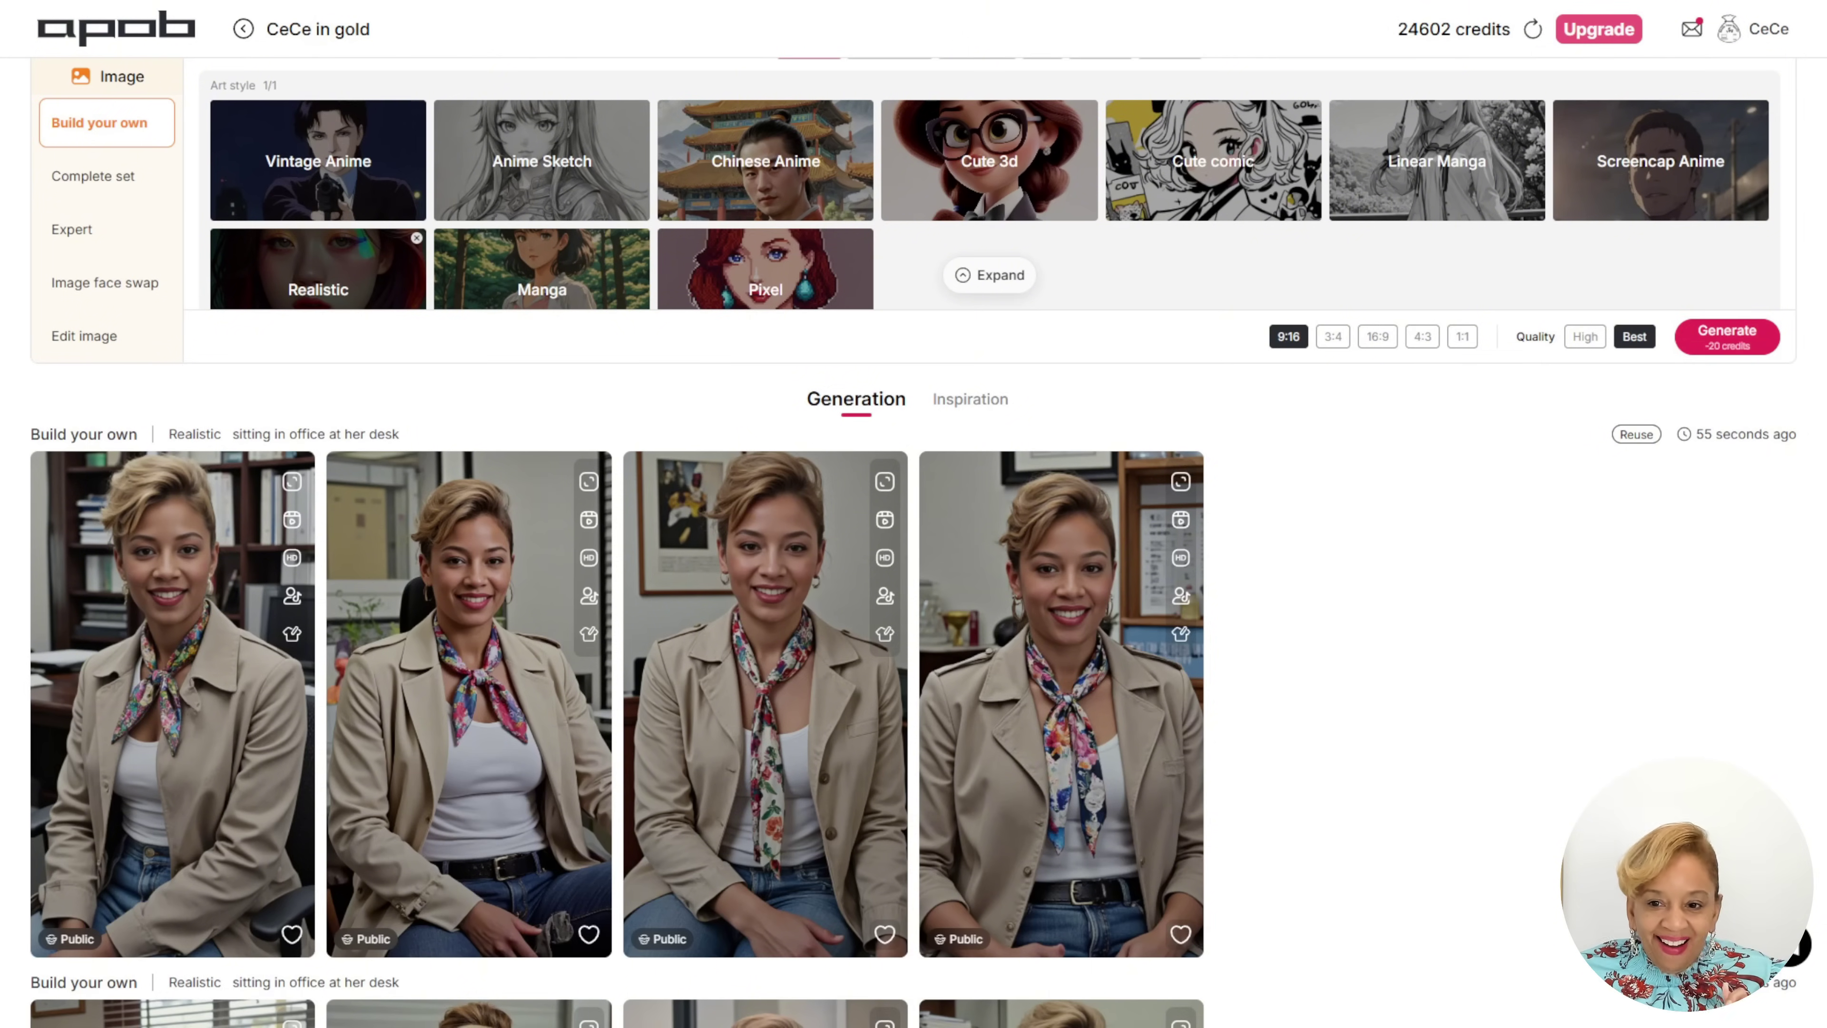
click(173, 698)
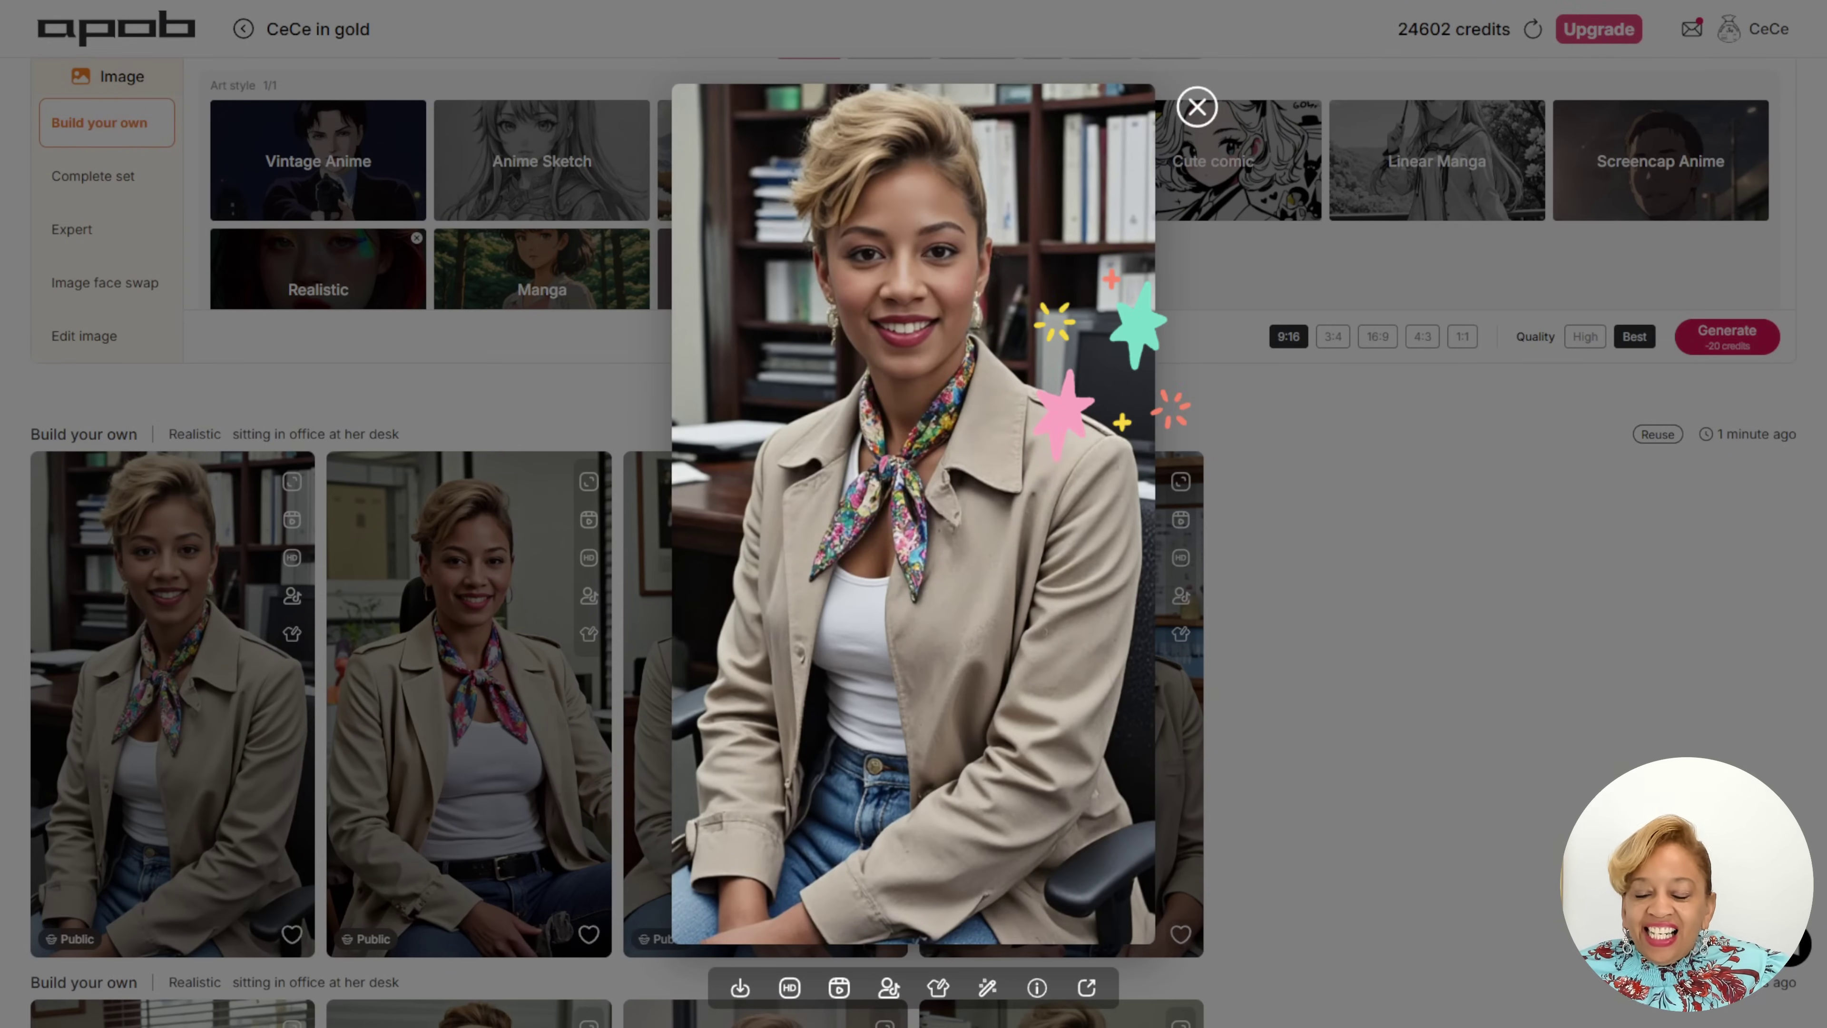
click(1197, 107)
scroll(913, 542, down, 6)
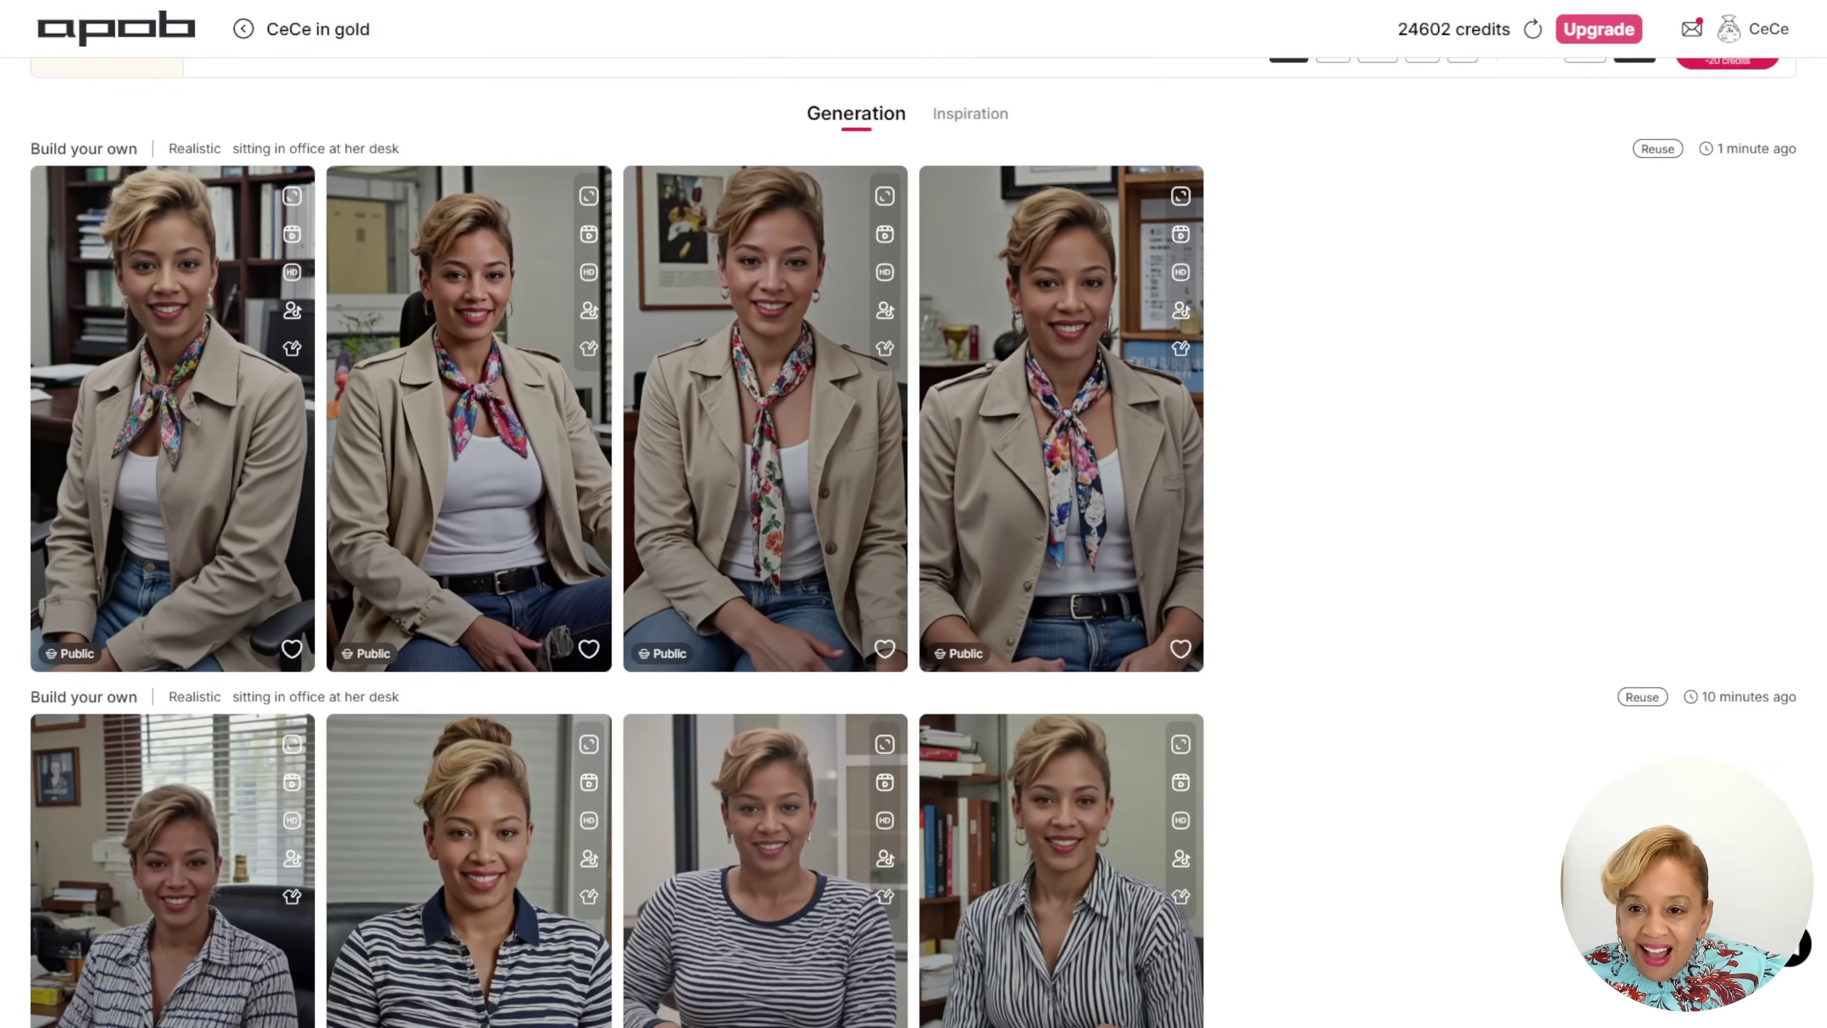
click(173, 682)
key(Escape)
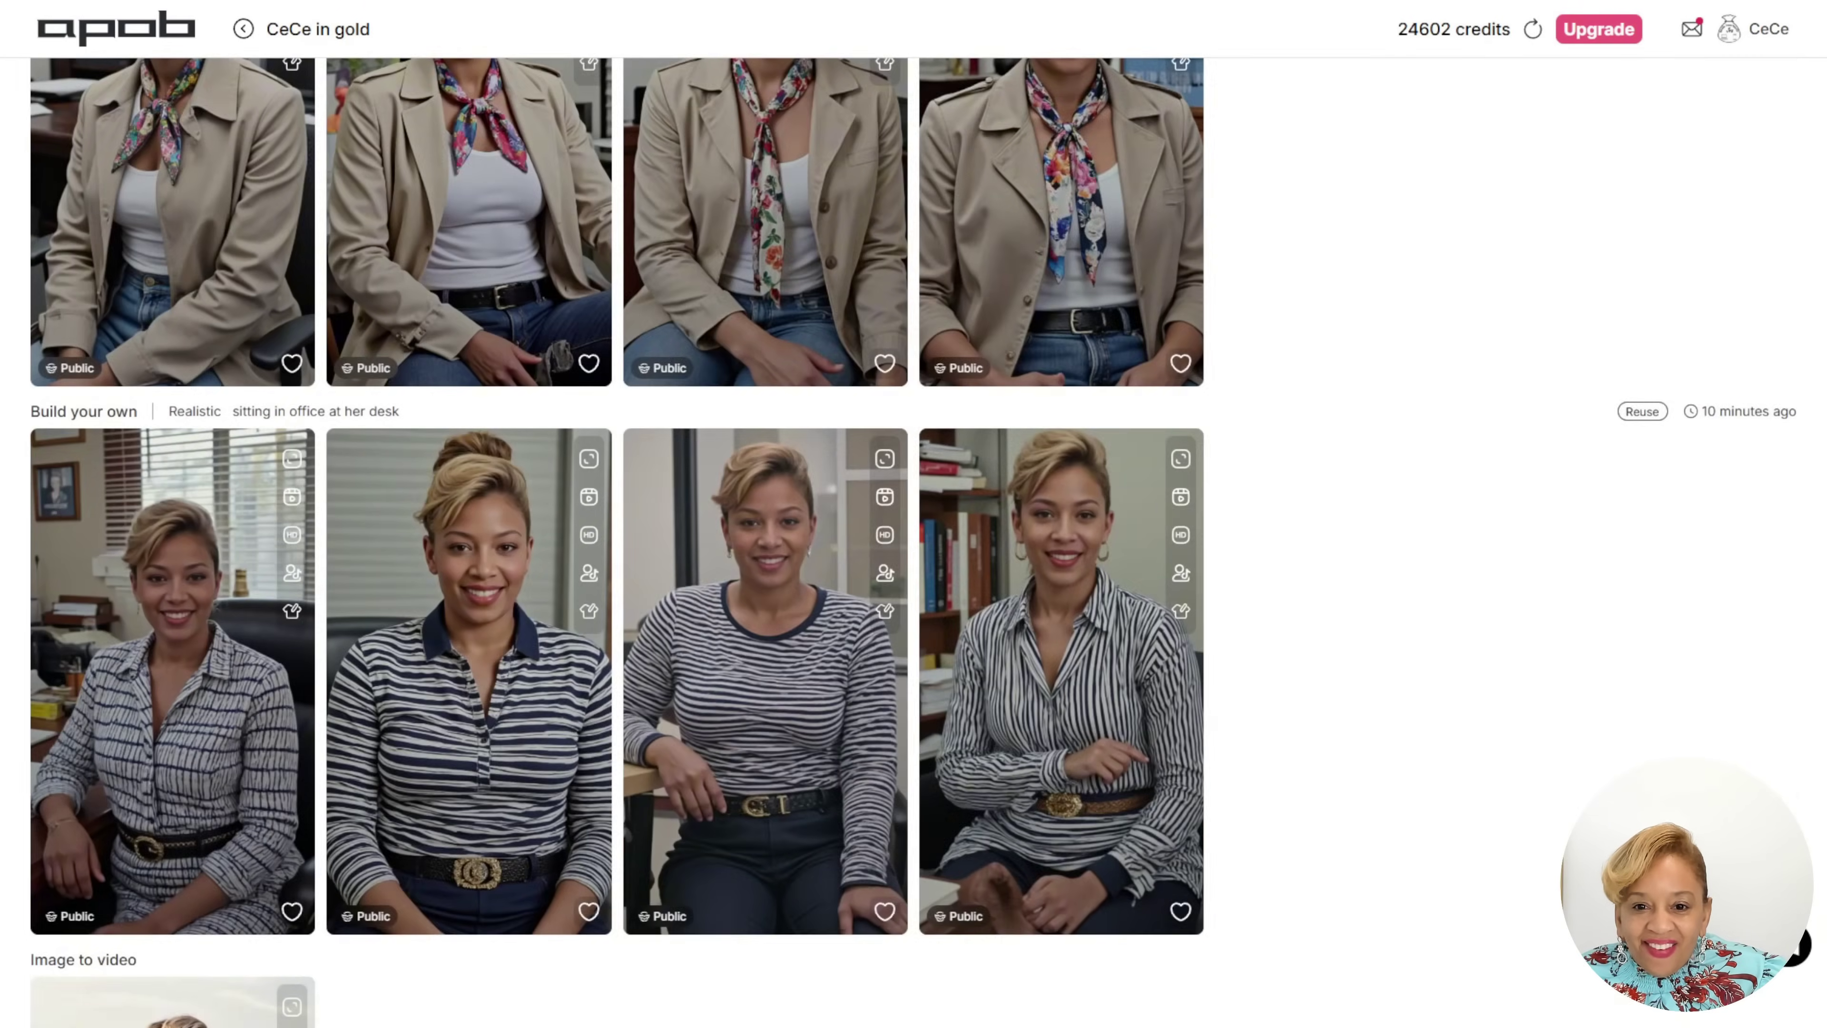
Load the first generated trench-coat image as the reference image for Image to video
scroll(292, 329, up, 5)
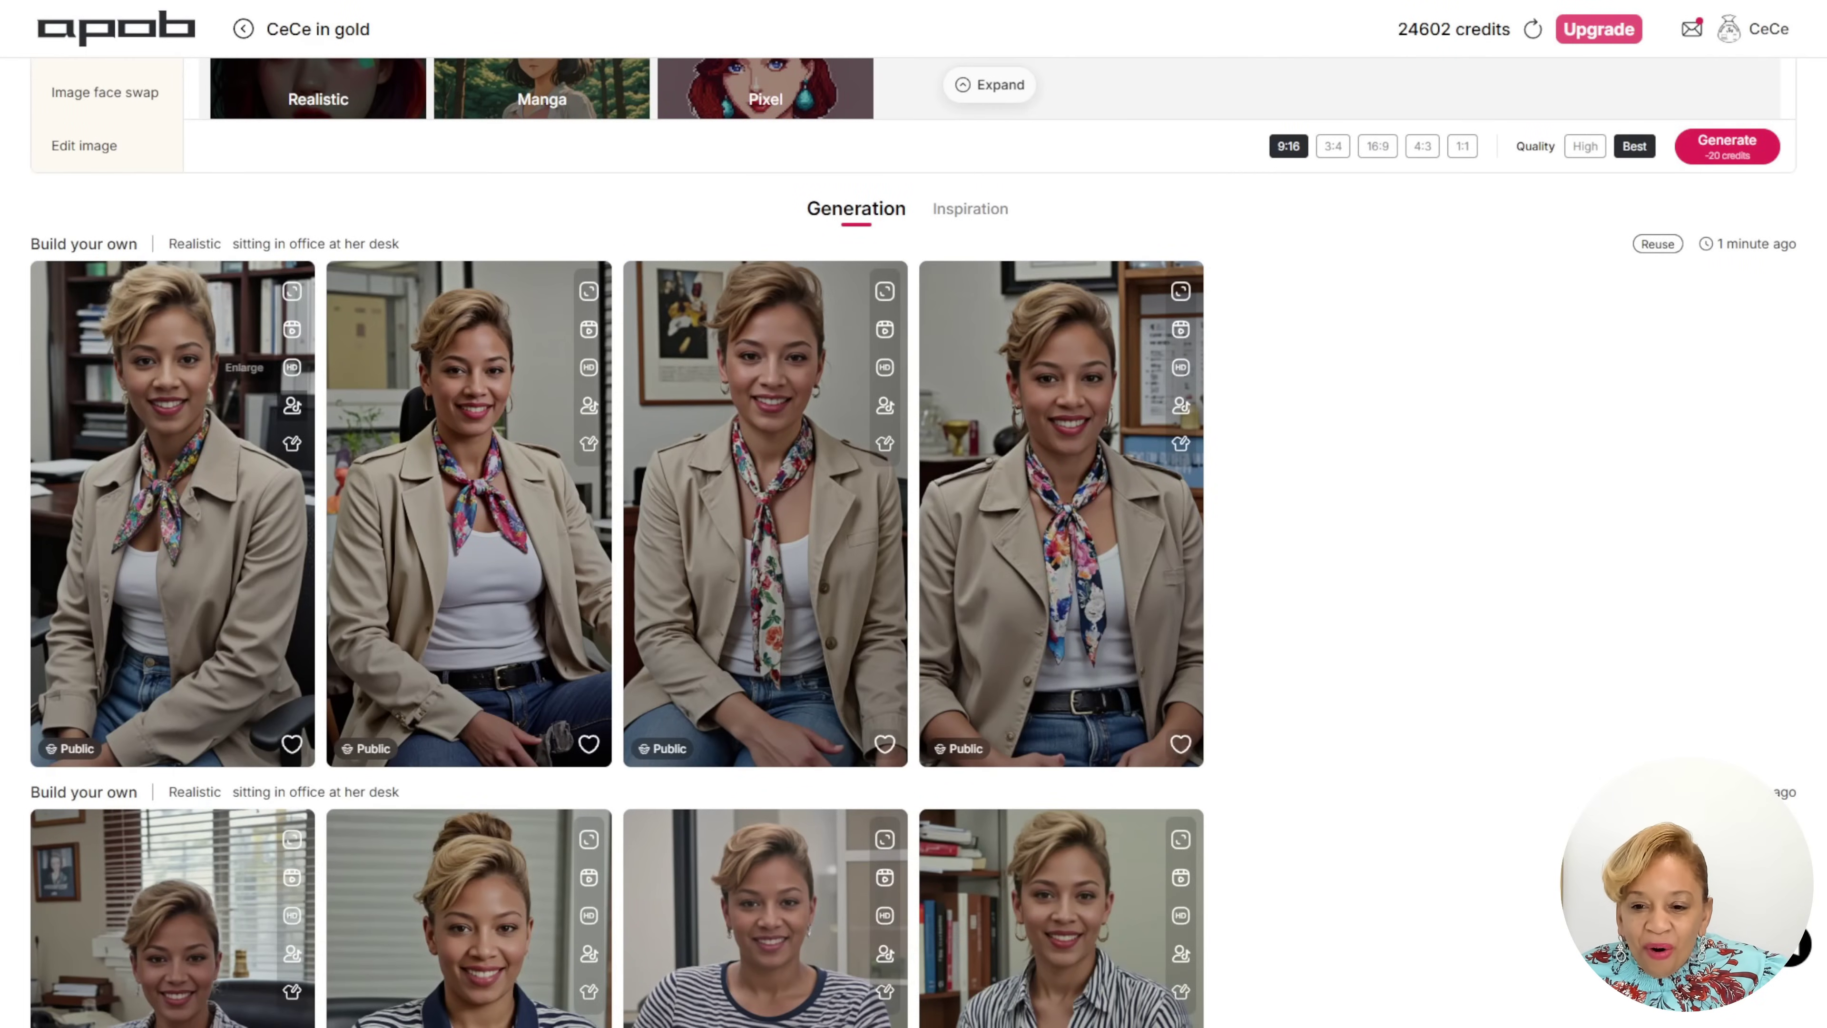
click(292, 329)
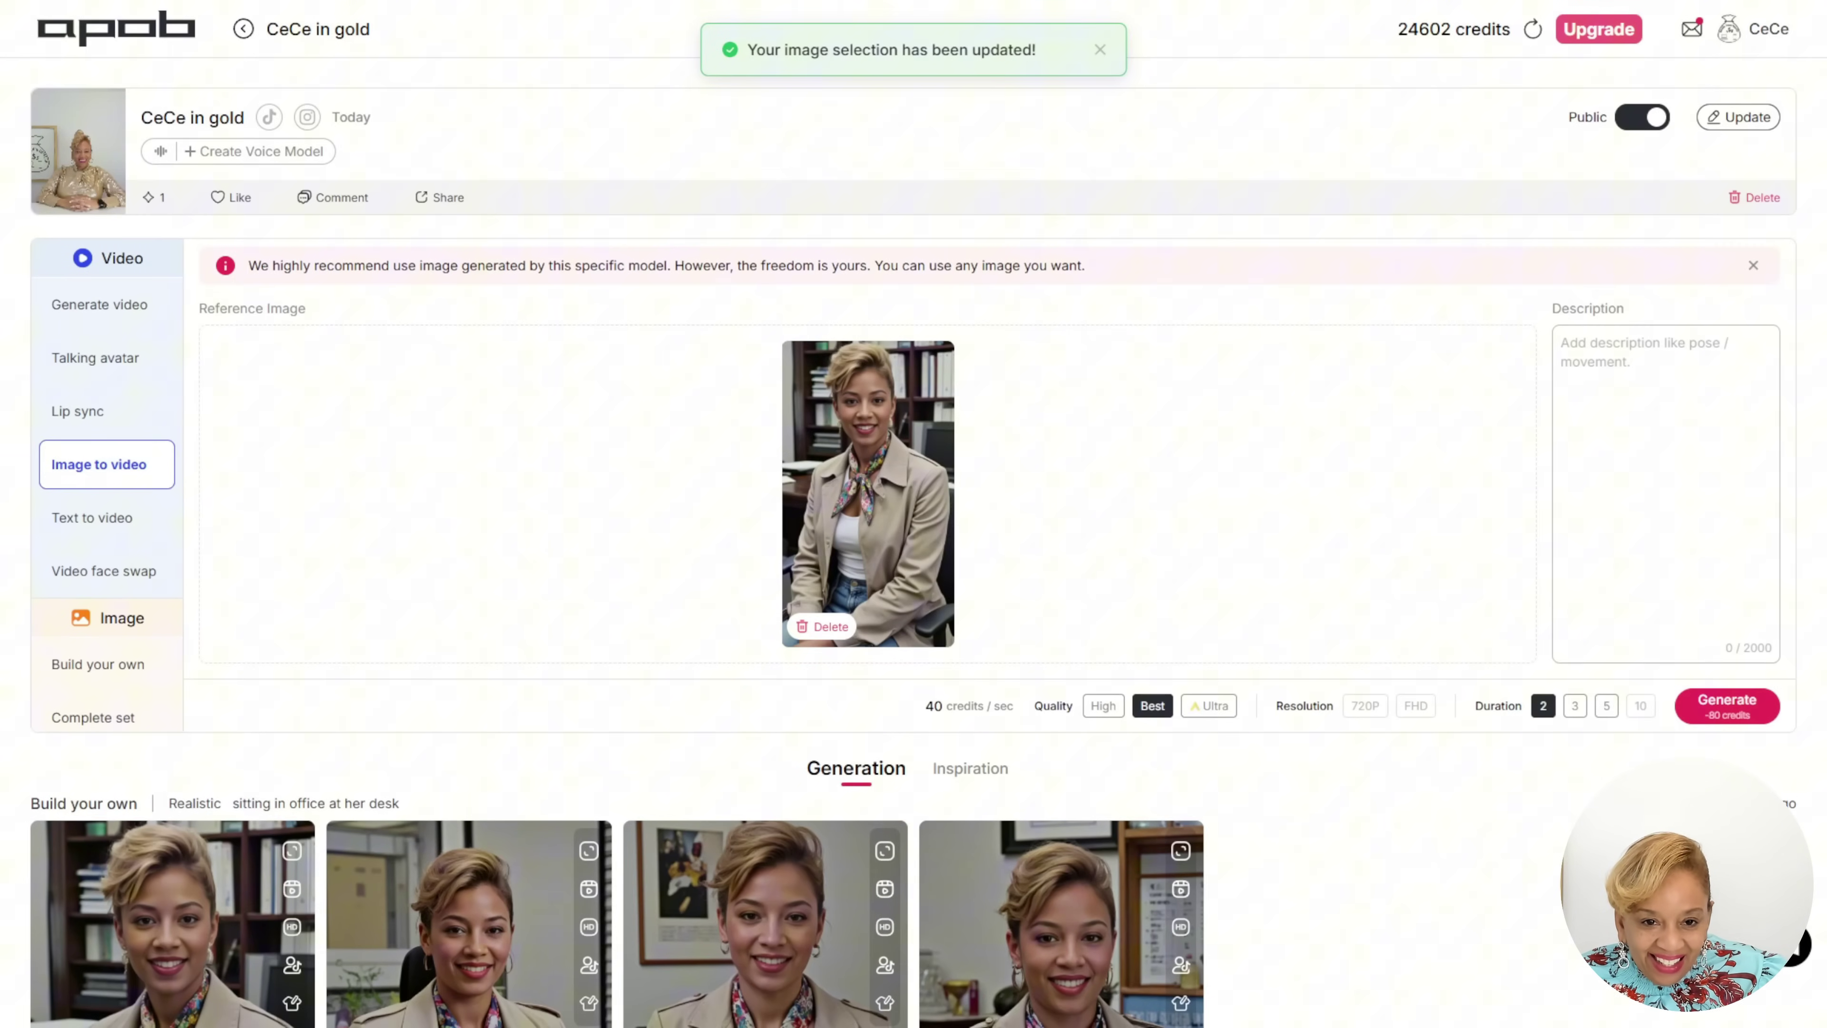
scroll(292, 489, down, 5)
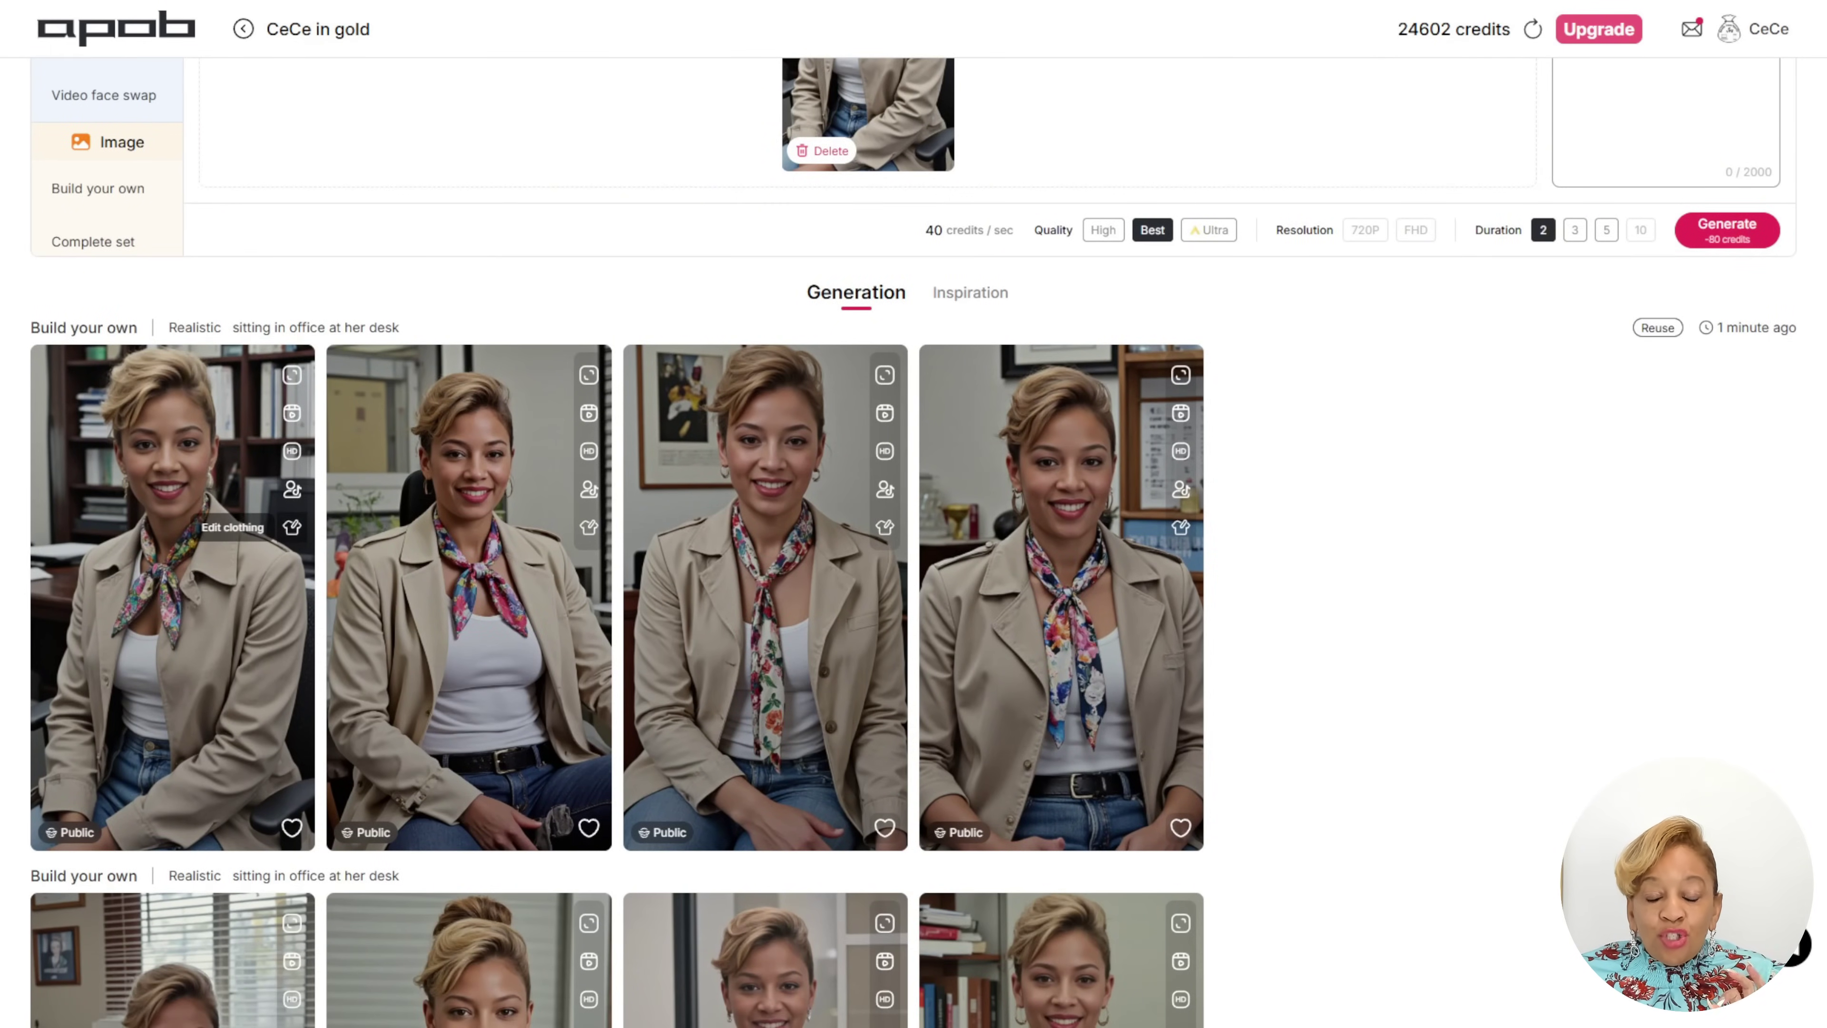
Load the first generated image as a talking avatar and write an audio script promoting the free side-hustles ebook
click(292, 489)
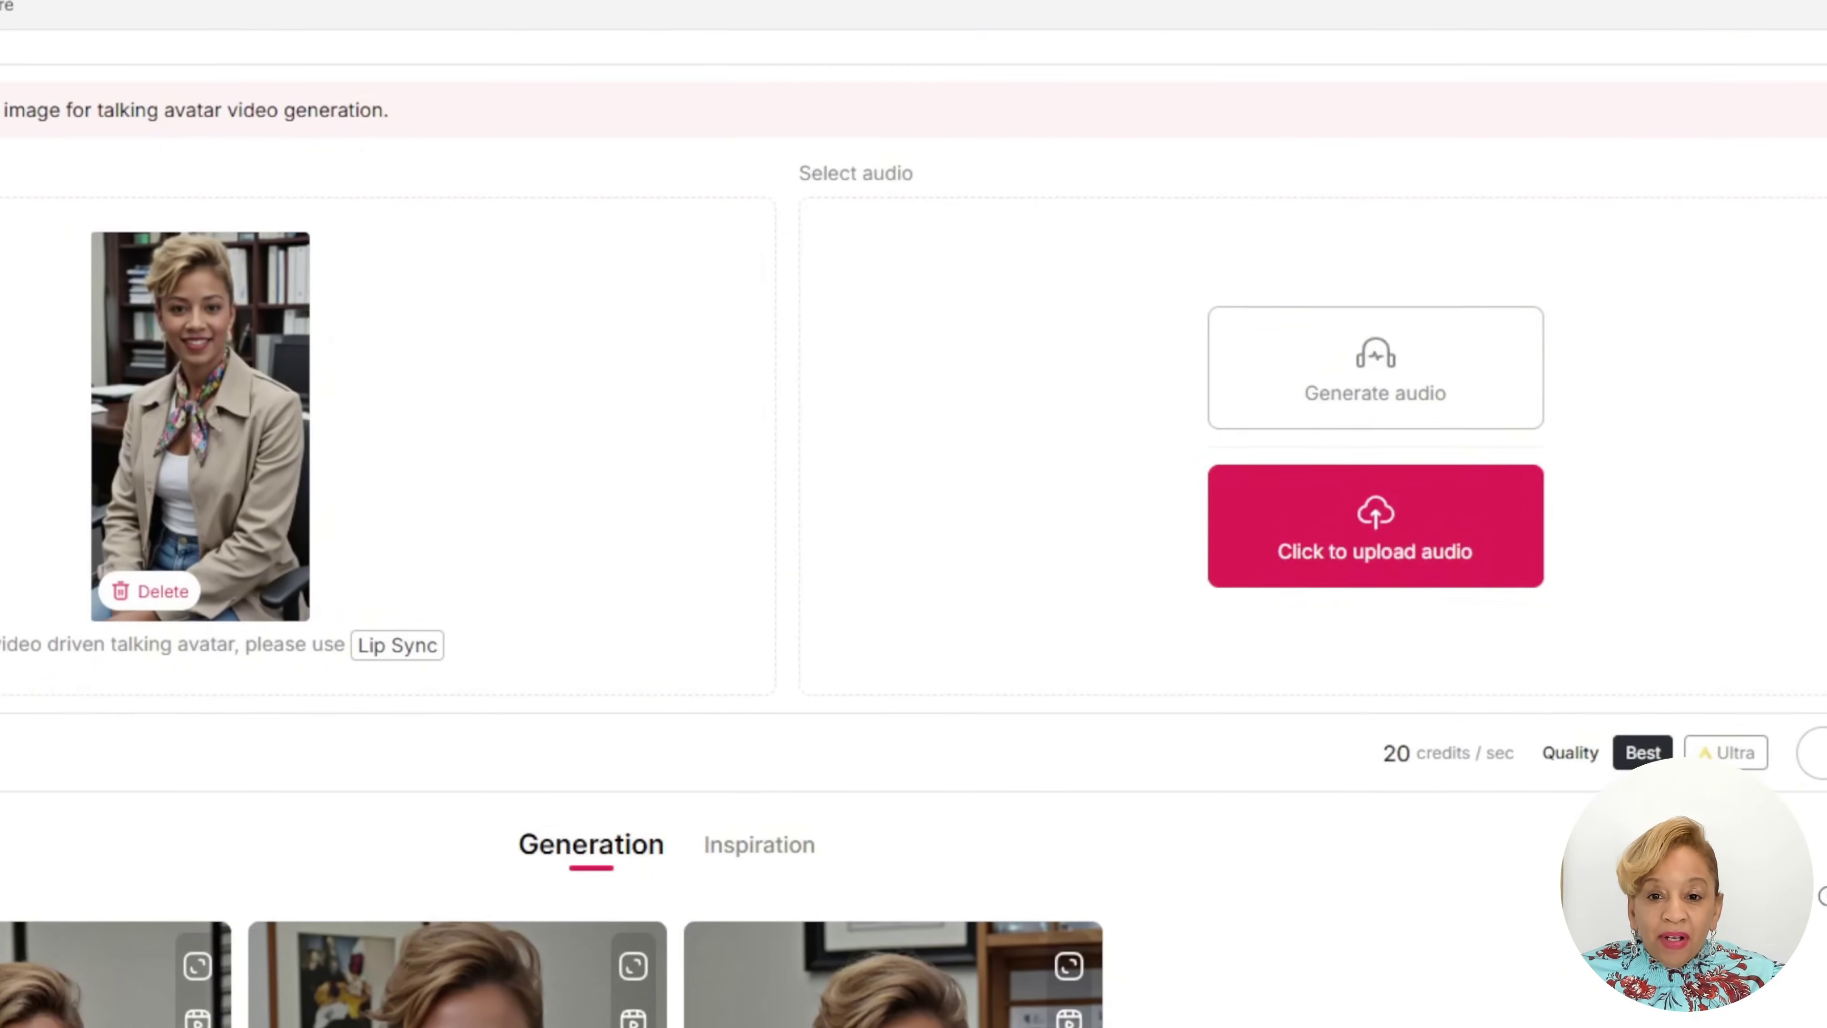
click(1311, 403)
text(H)
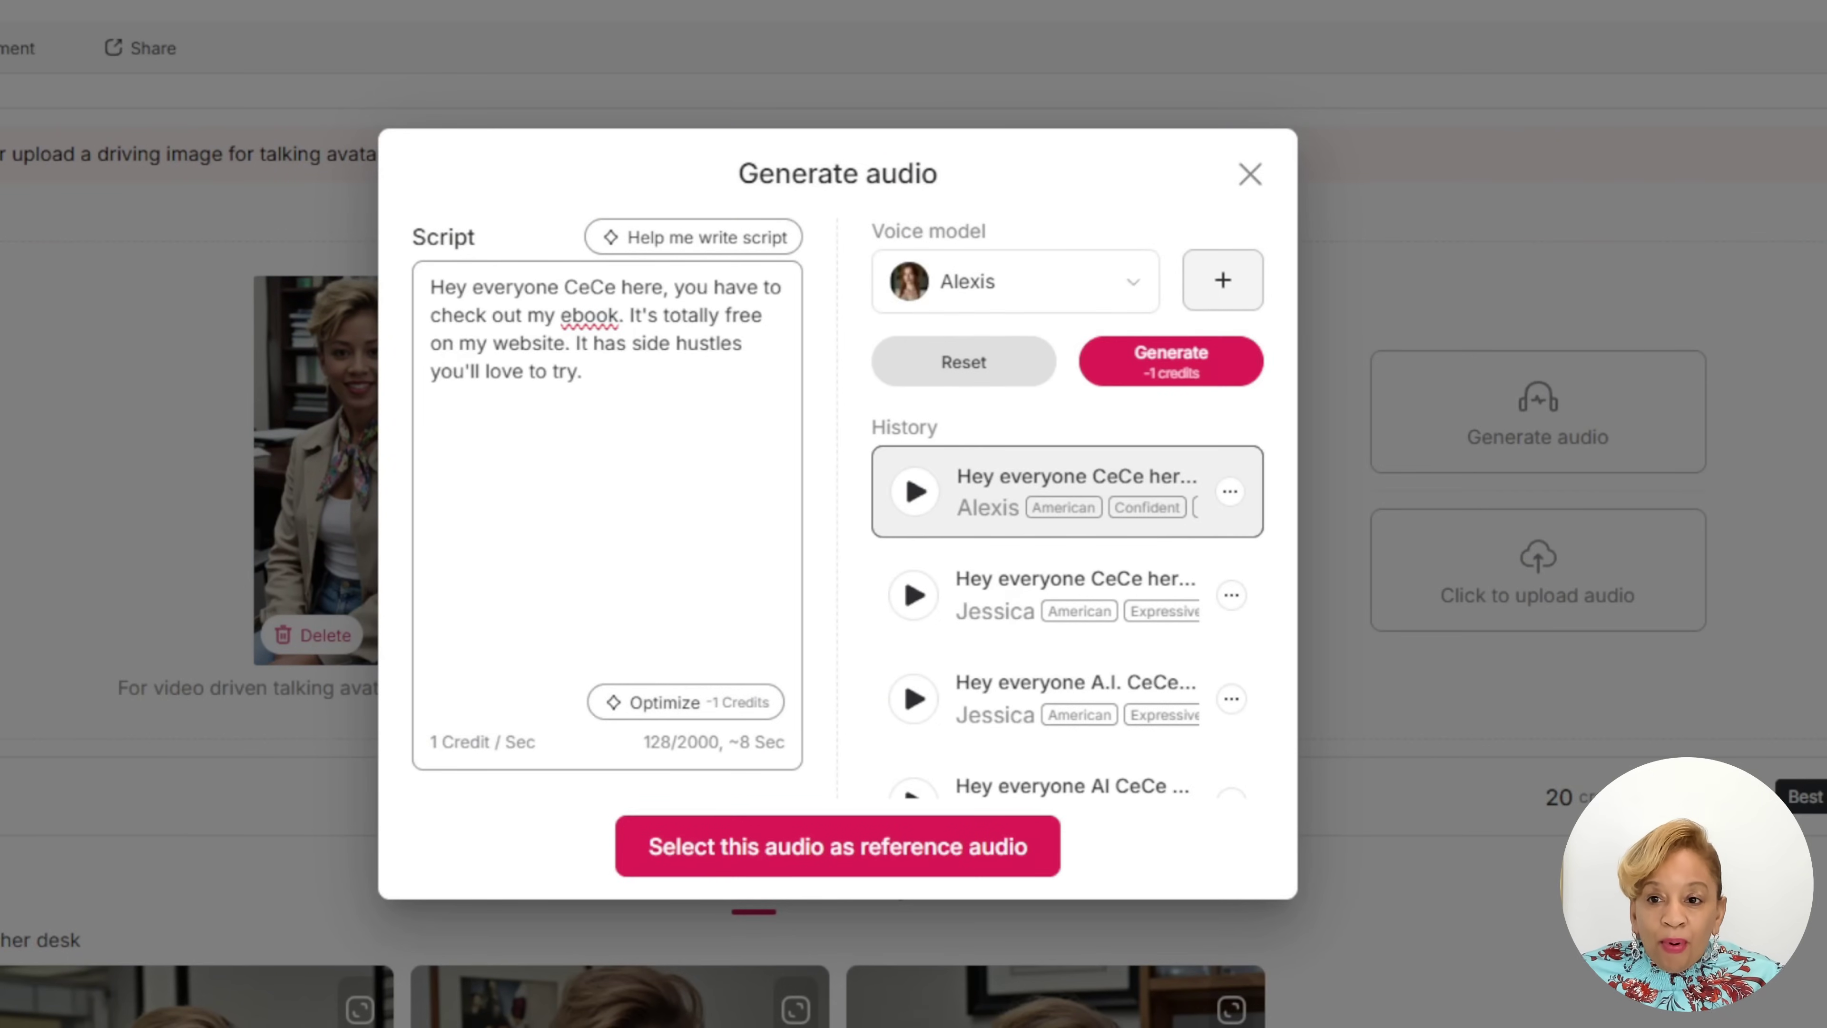
text(,)
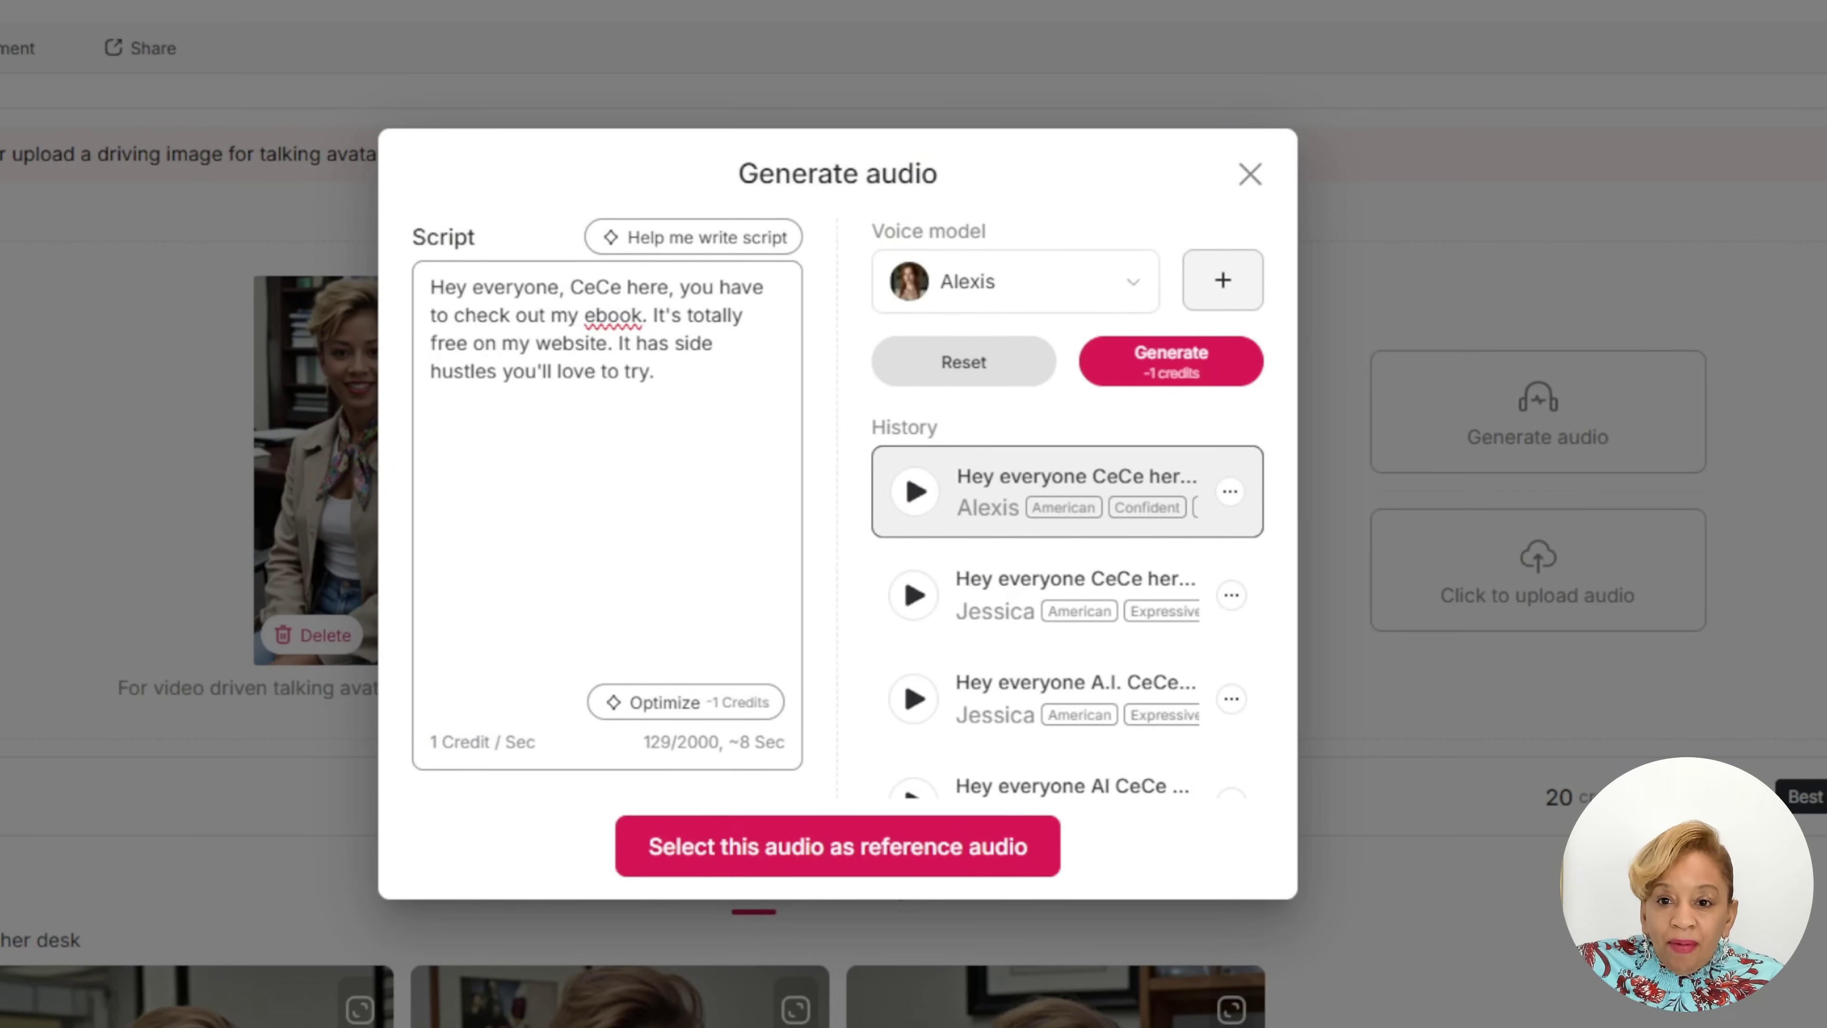
Generate the script's audio with the Alexis voice model and select it as the reference audio
click(1171, 361)
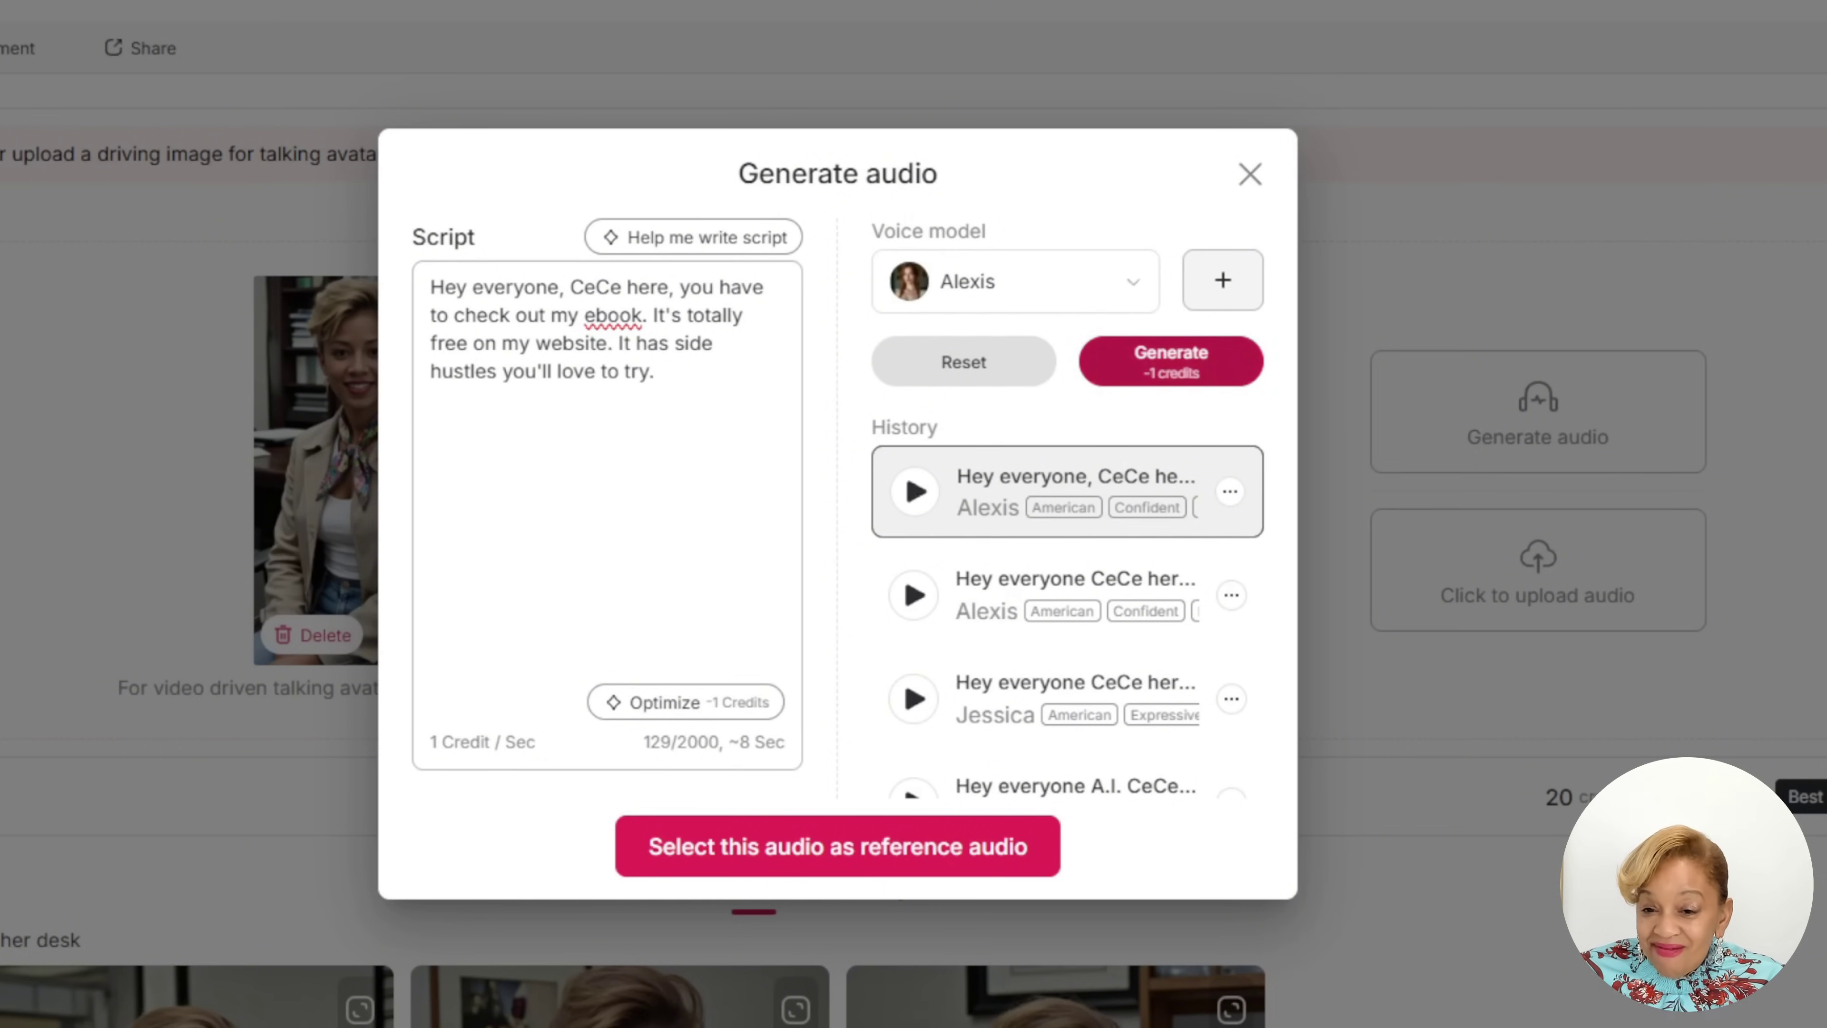
click(838, 846)
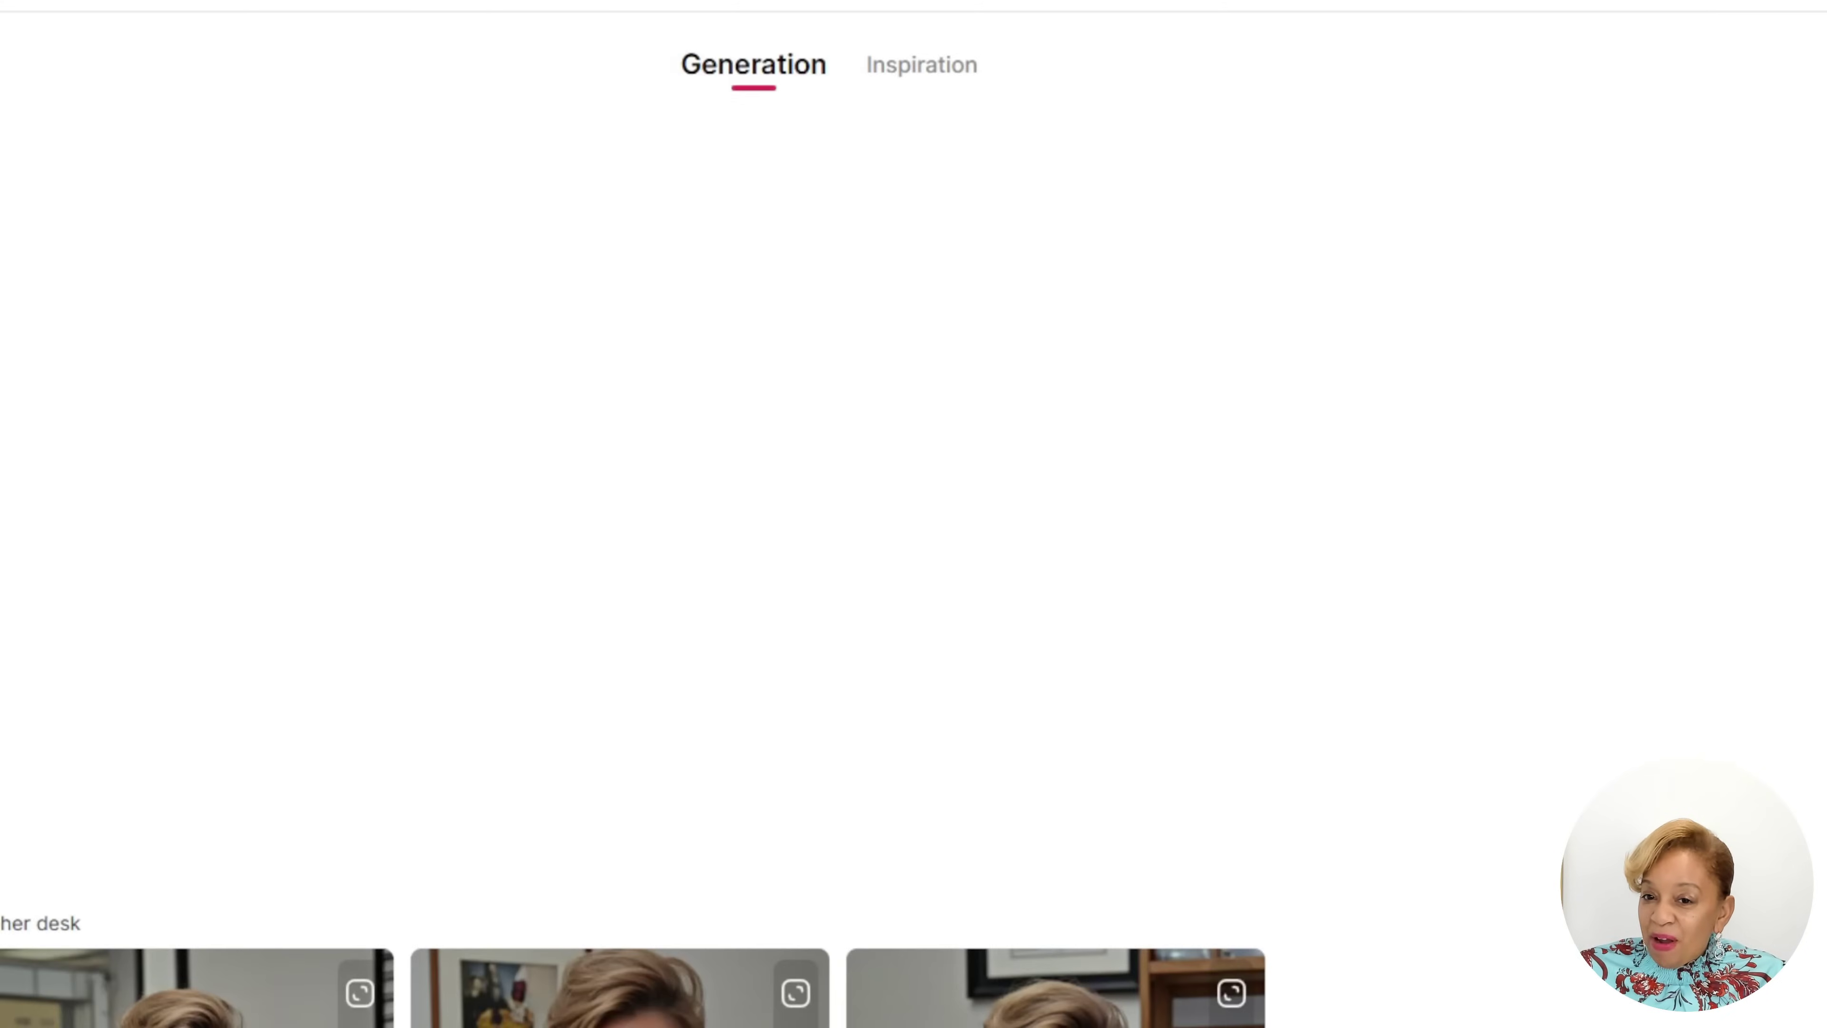
Browse the available voice models for lip sync audio and the details of a community image-to-video post
scroll(913, 514, up, 1)
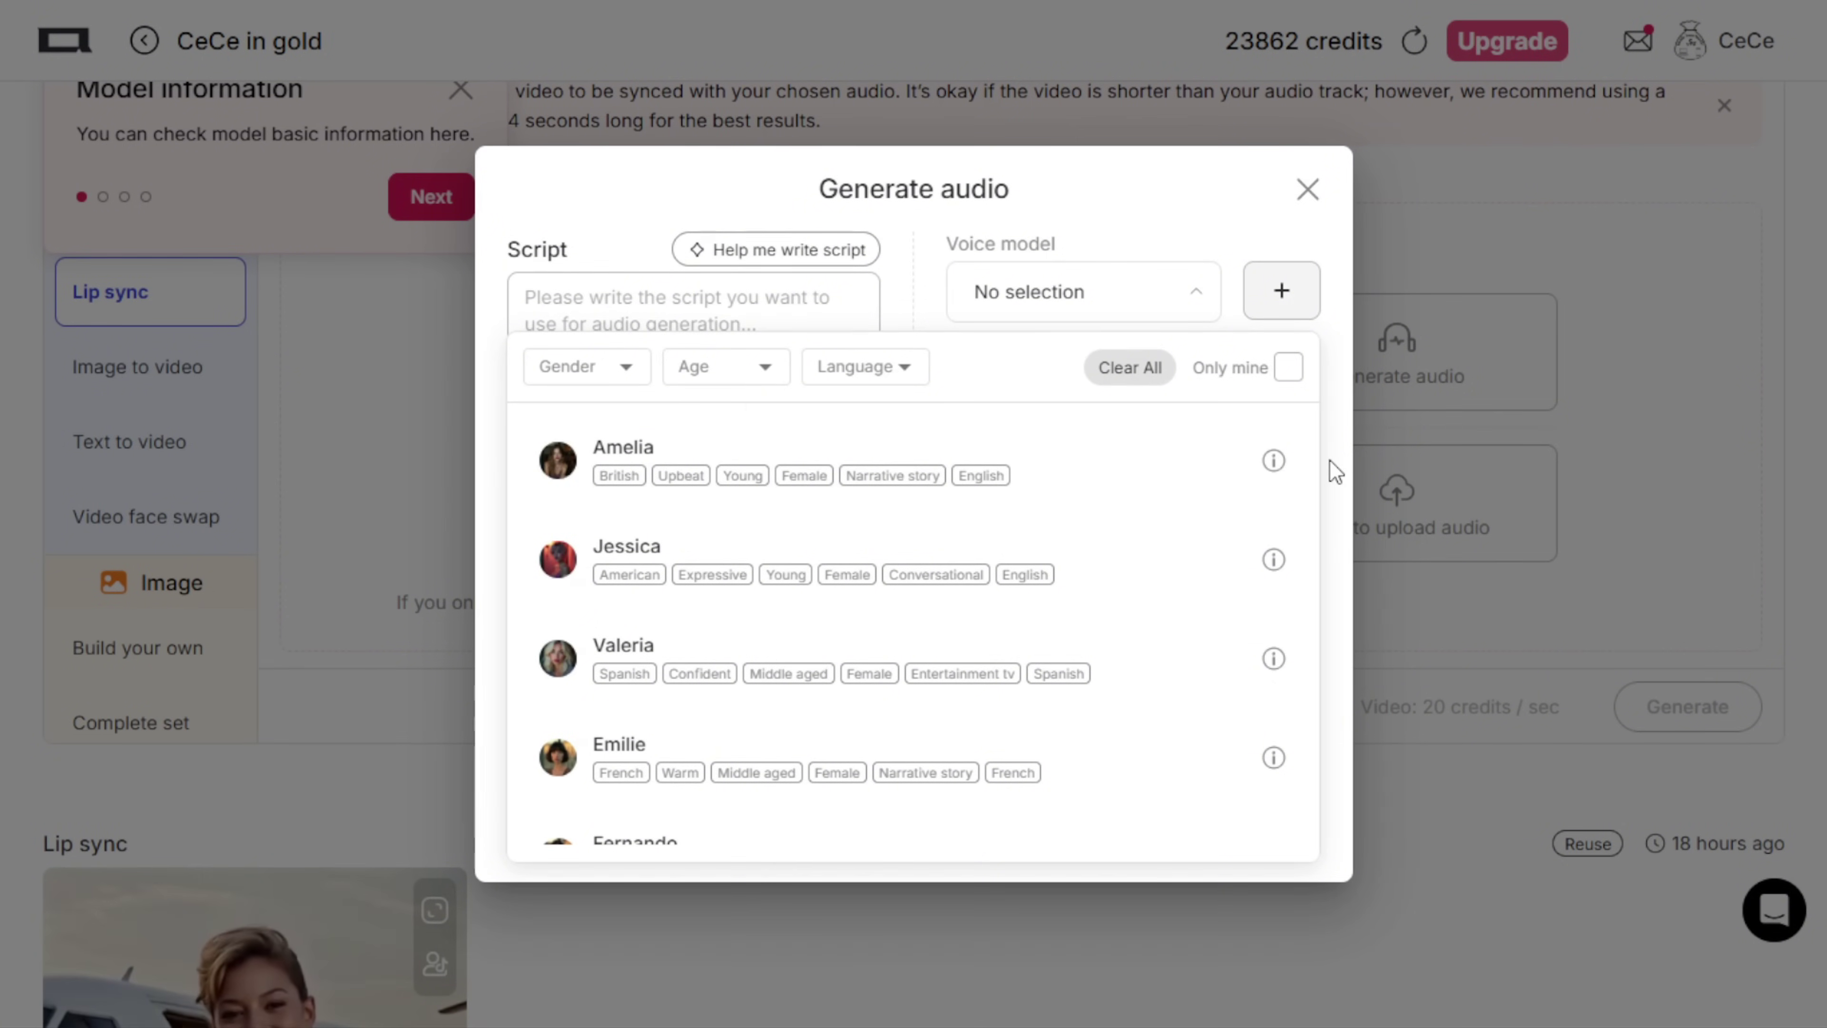
scroll(1315, 533, down, 4)
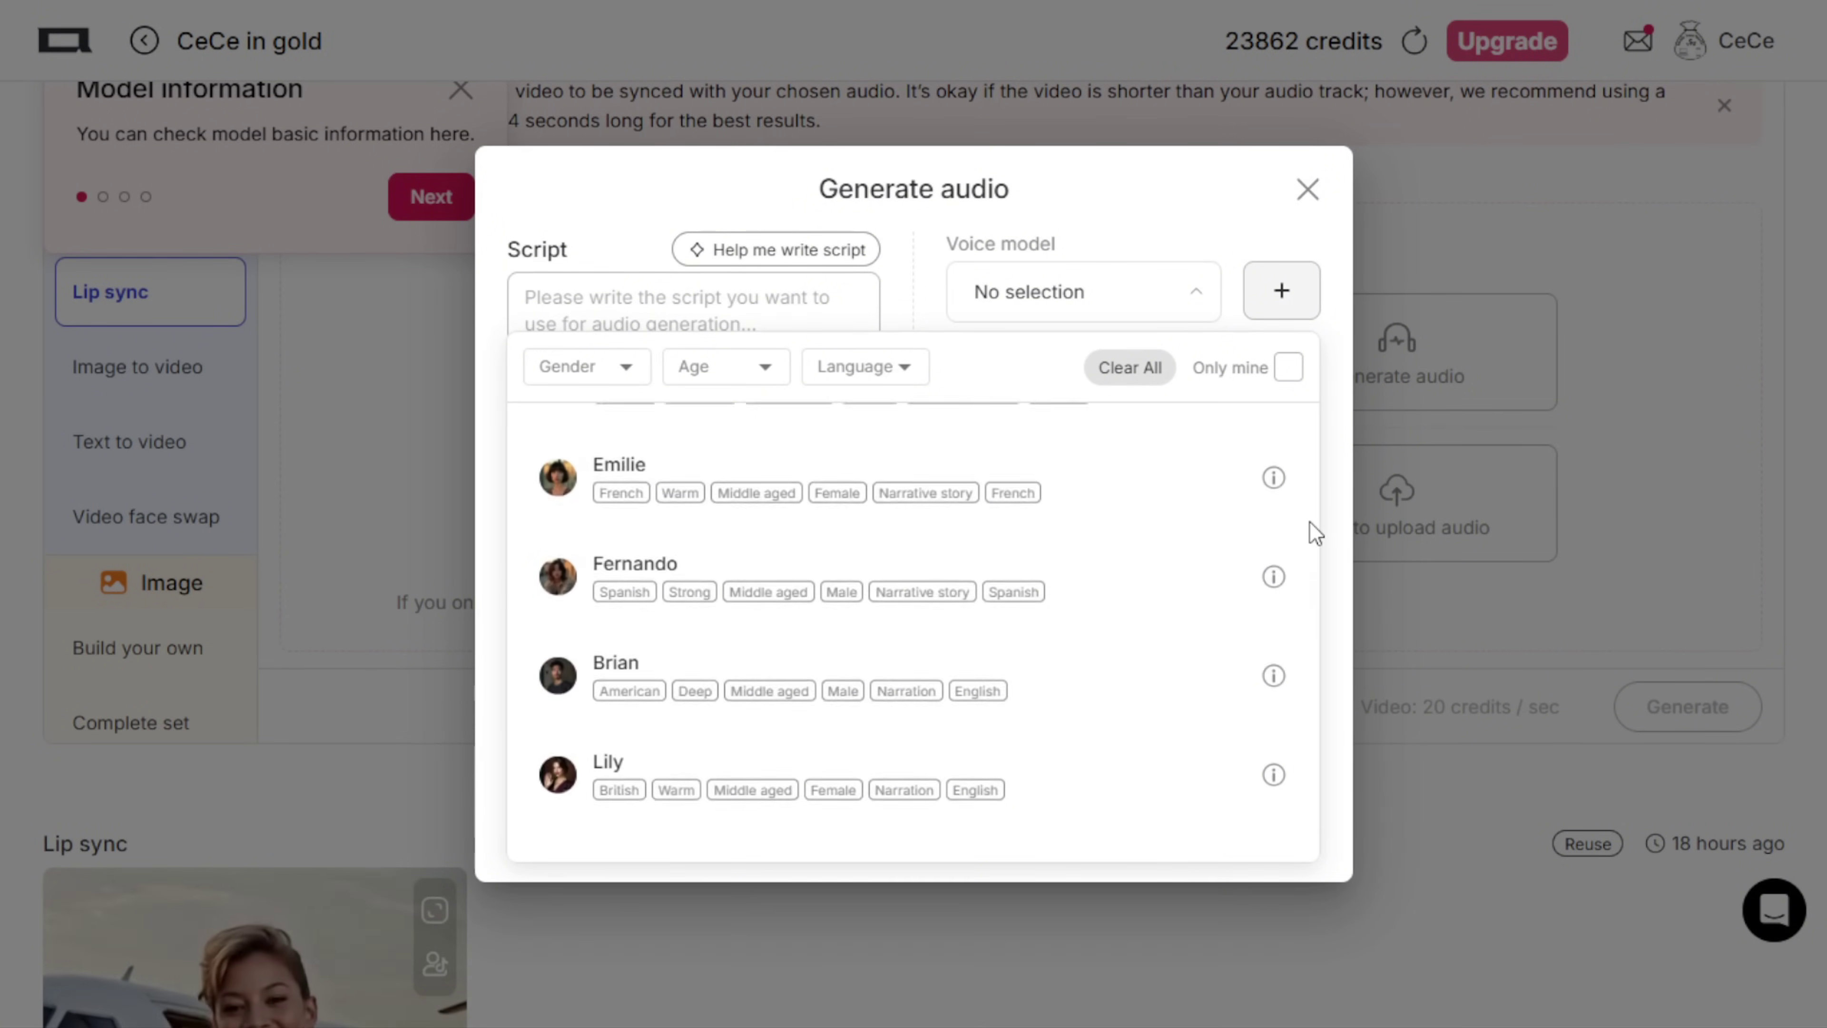
scroll(1316, 532, down, 3)
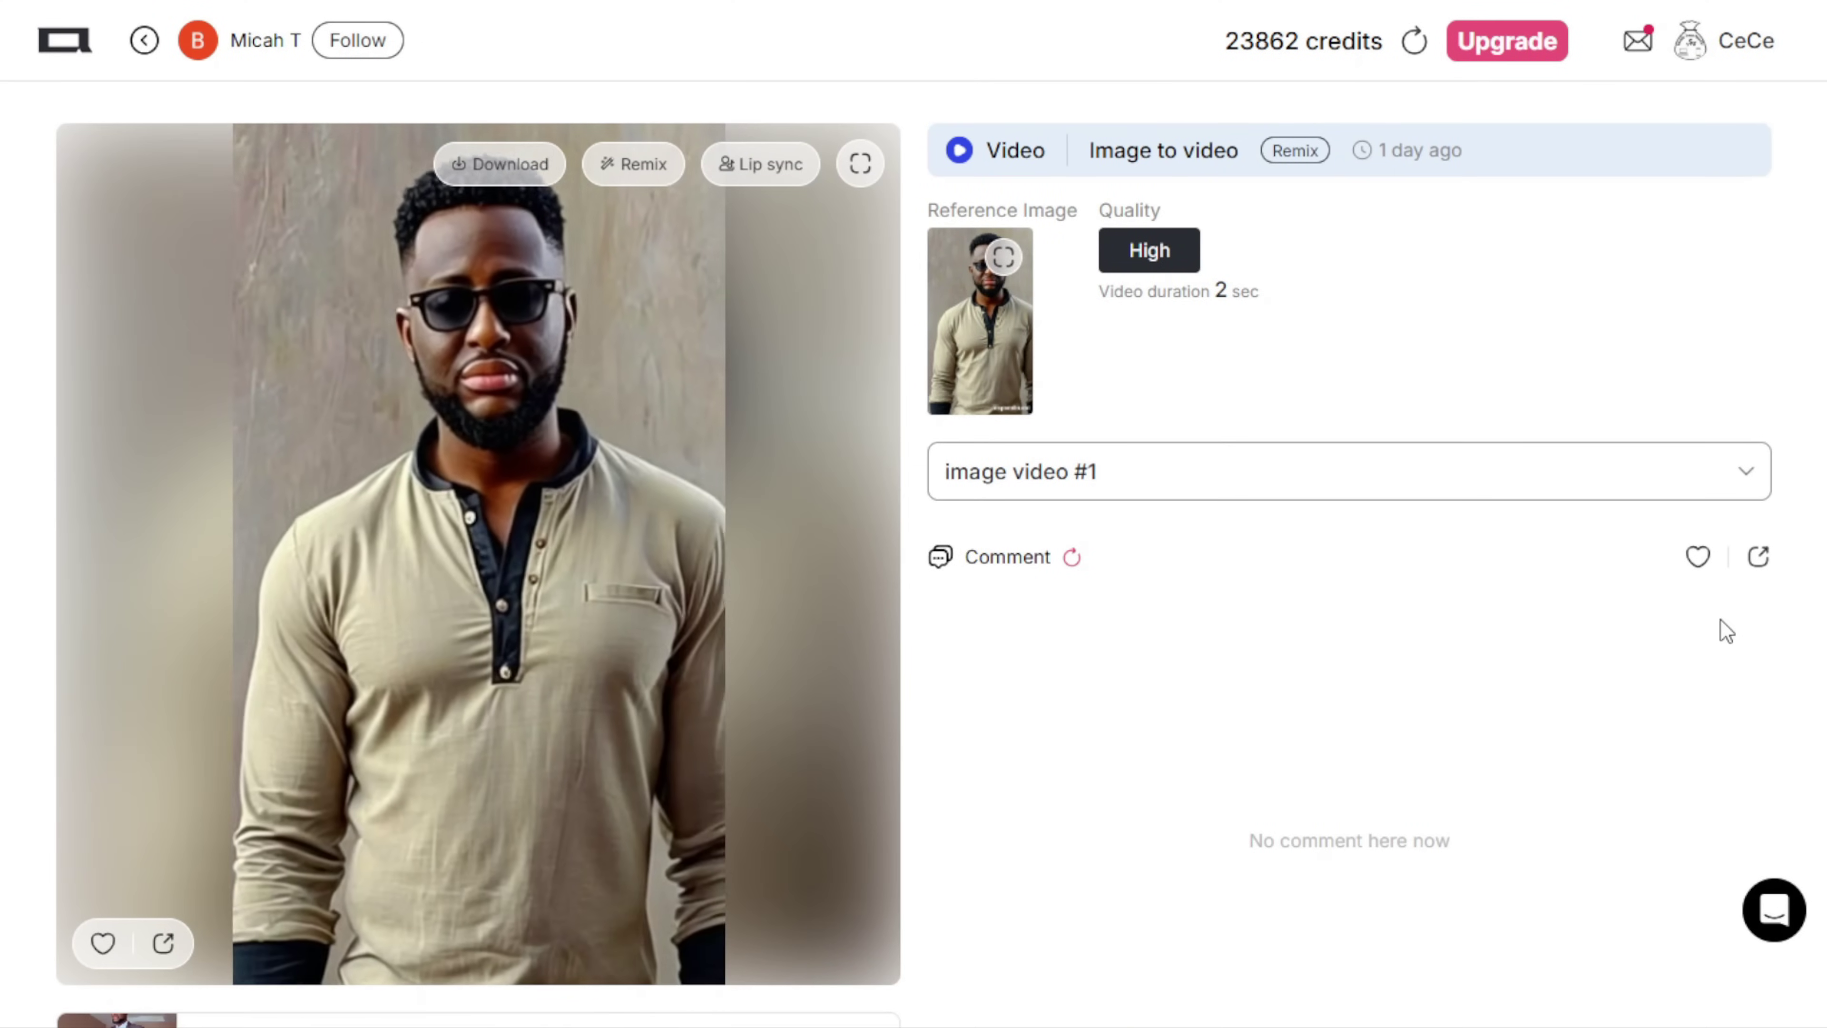
scroll(411, 763, down, 1)
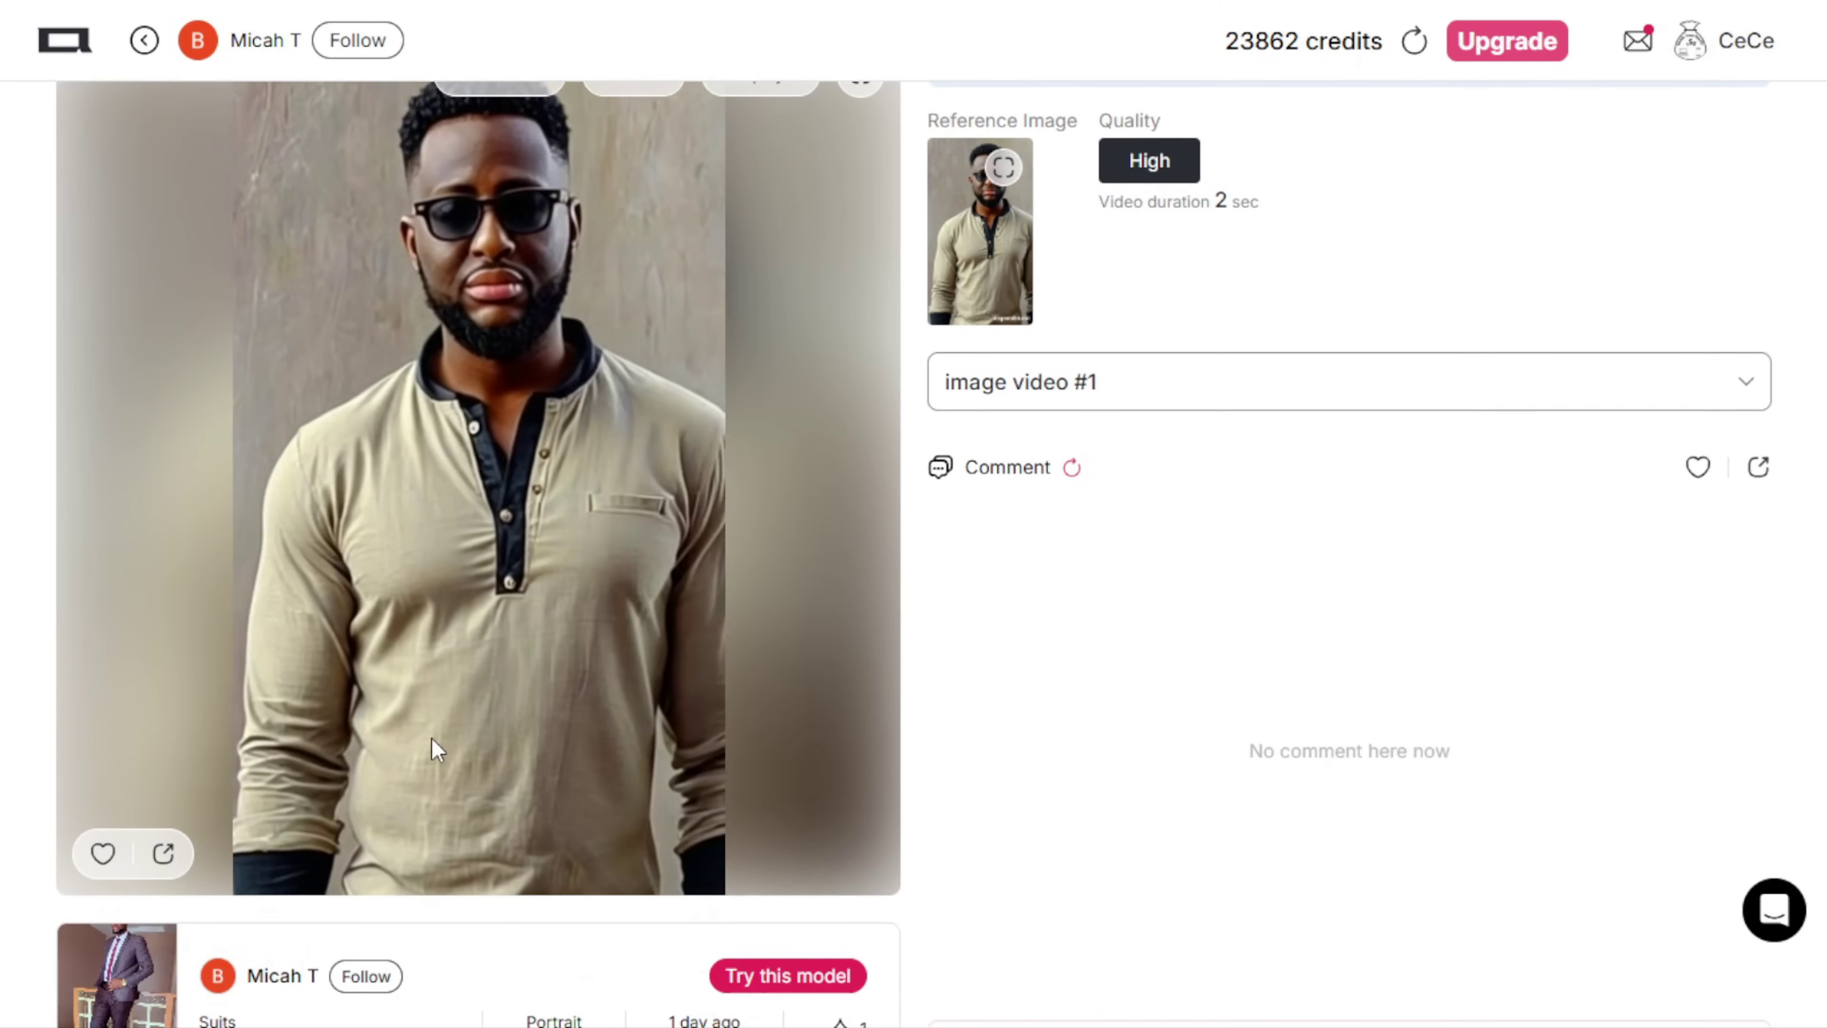
scroll(437, 738, up, 1)
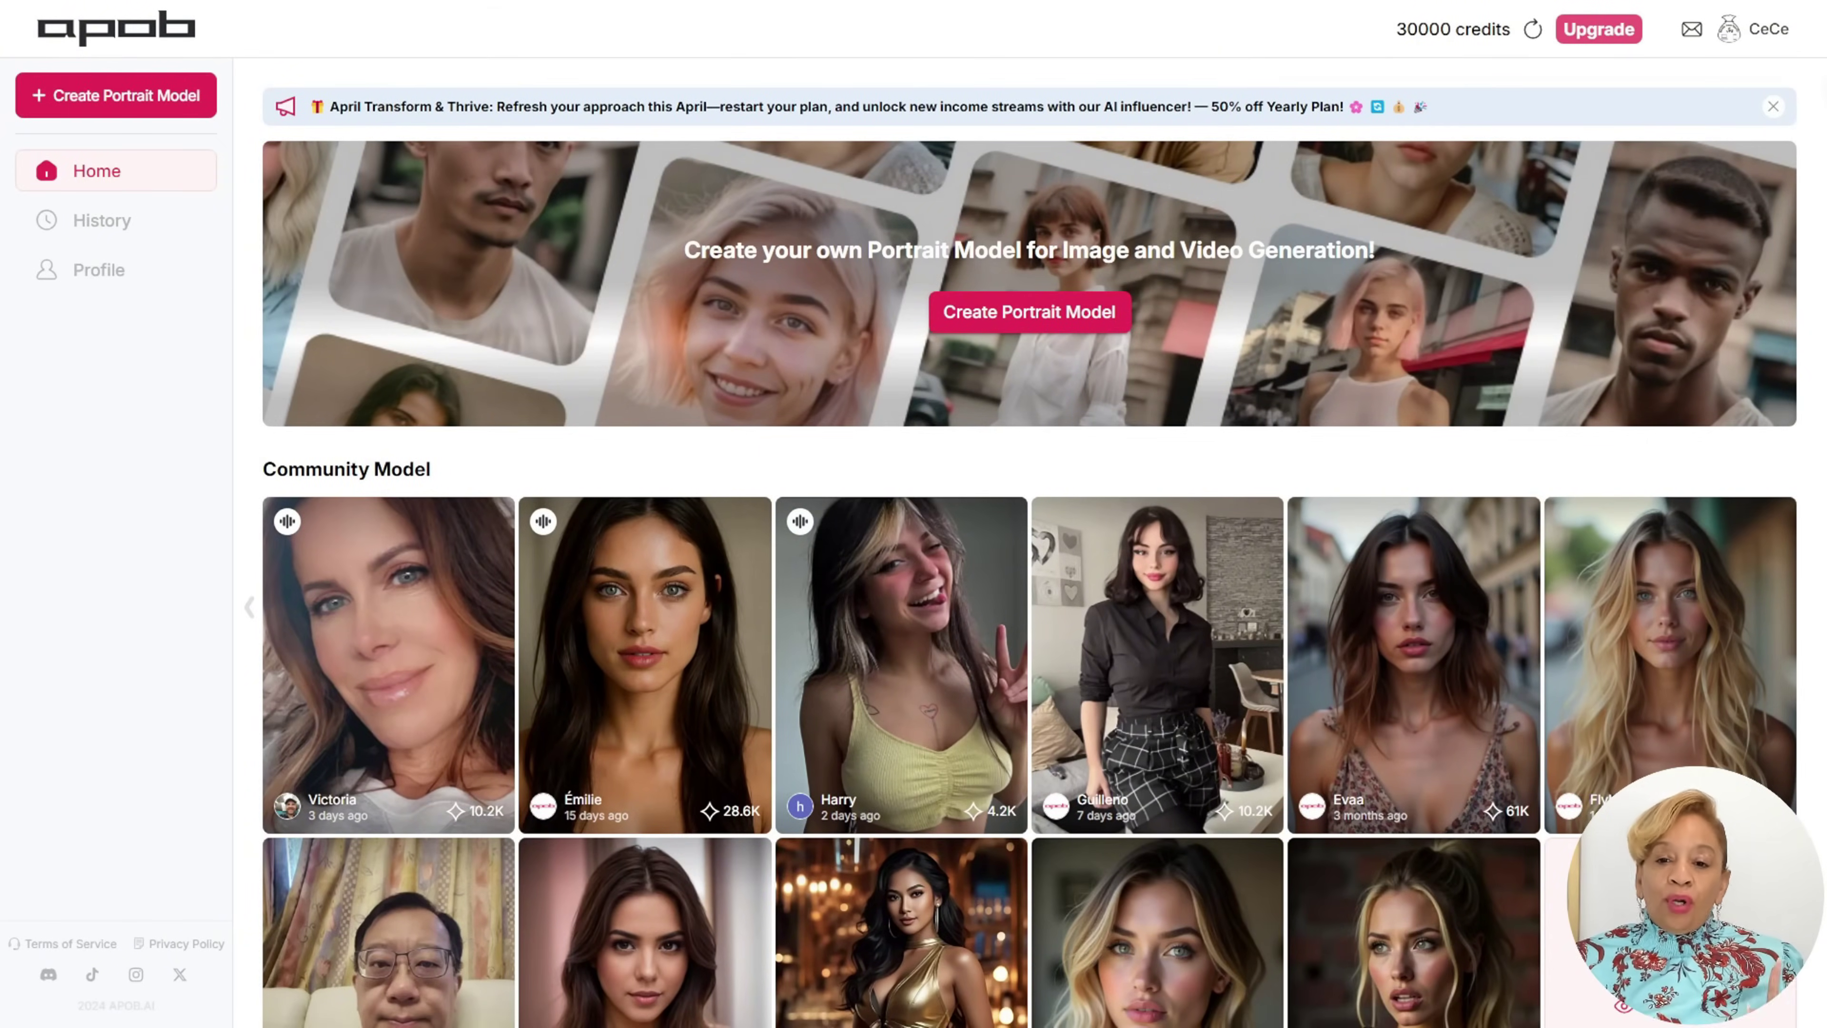
Start a new portrait model and upload the photo of the woman in the gold blouse as its reference image
click(115, 96)
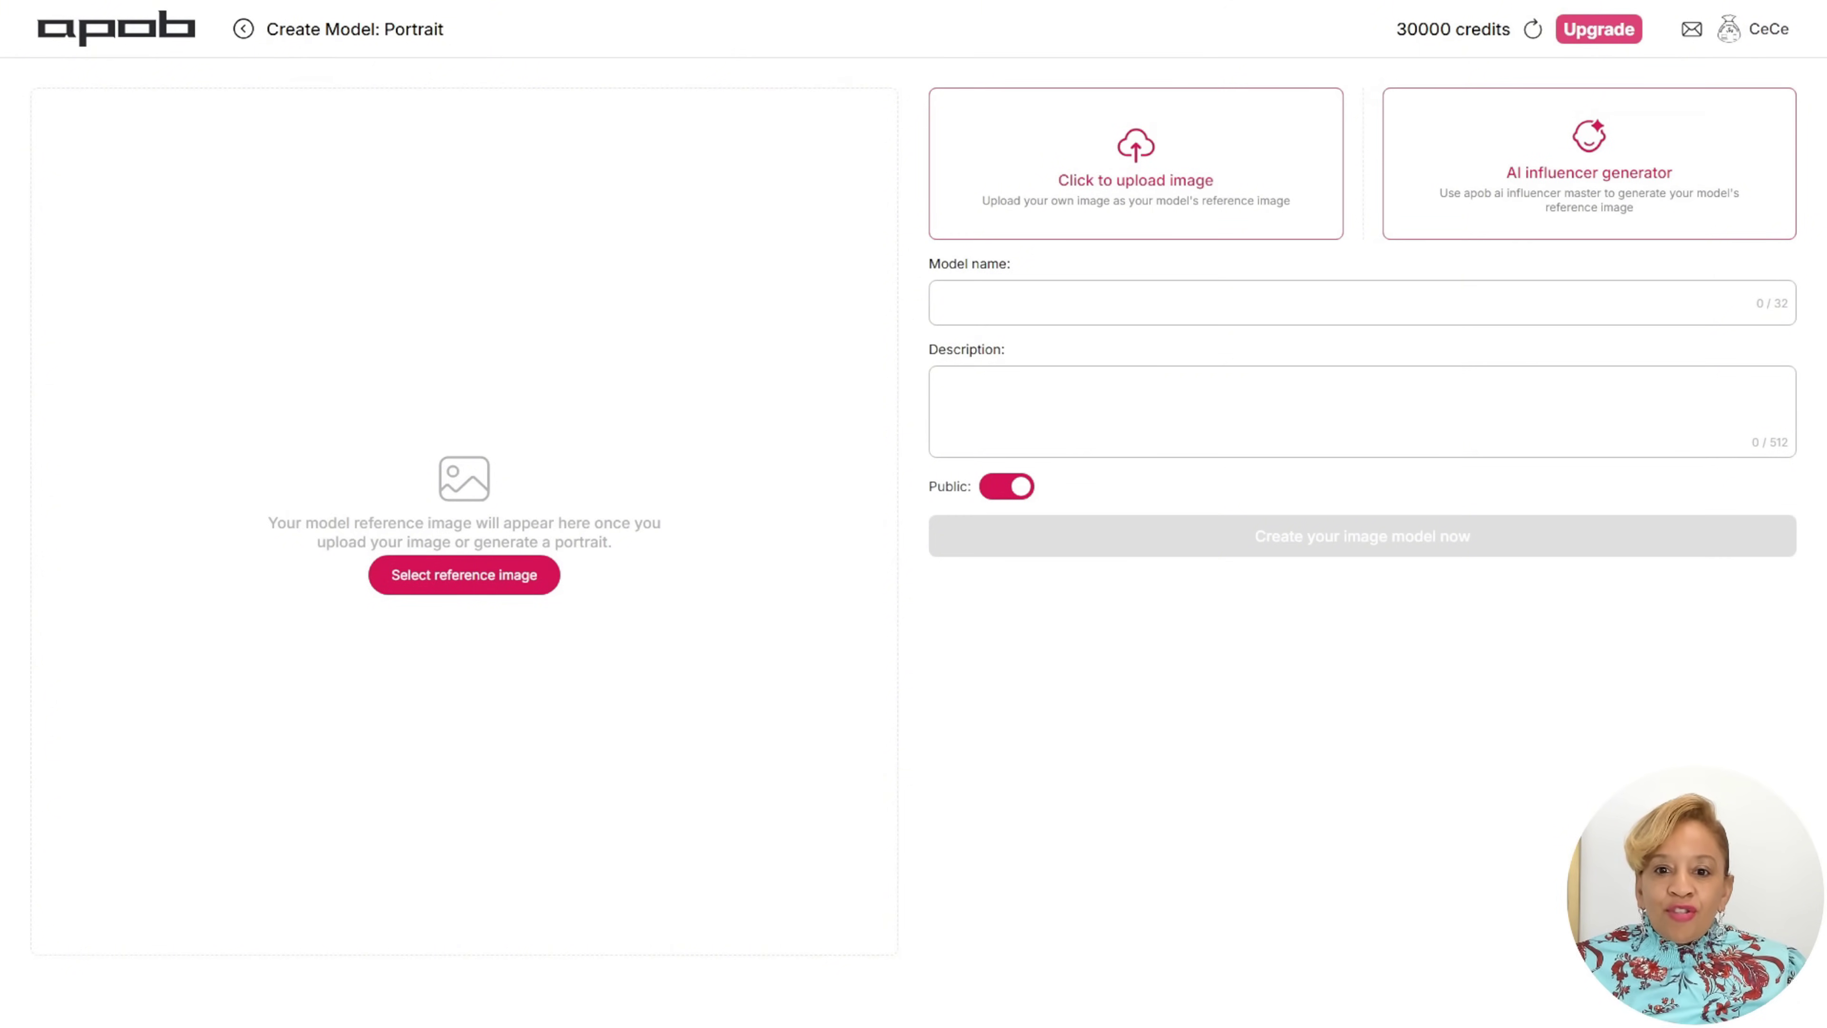
click(1136, 163)
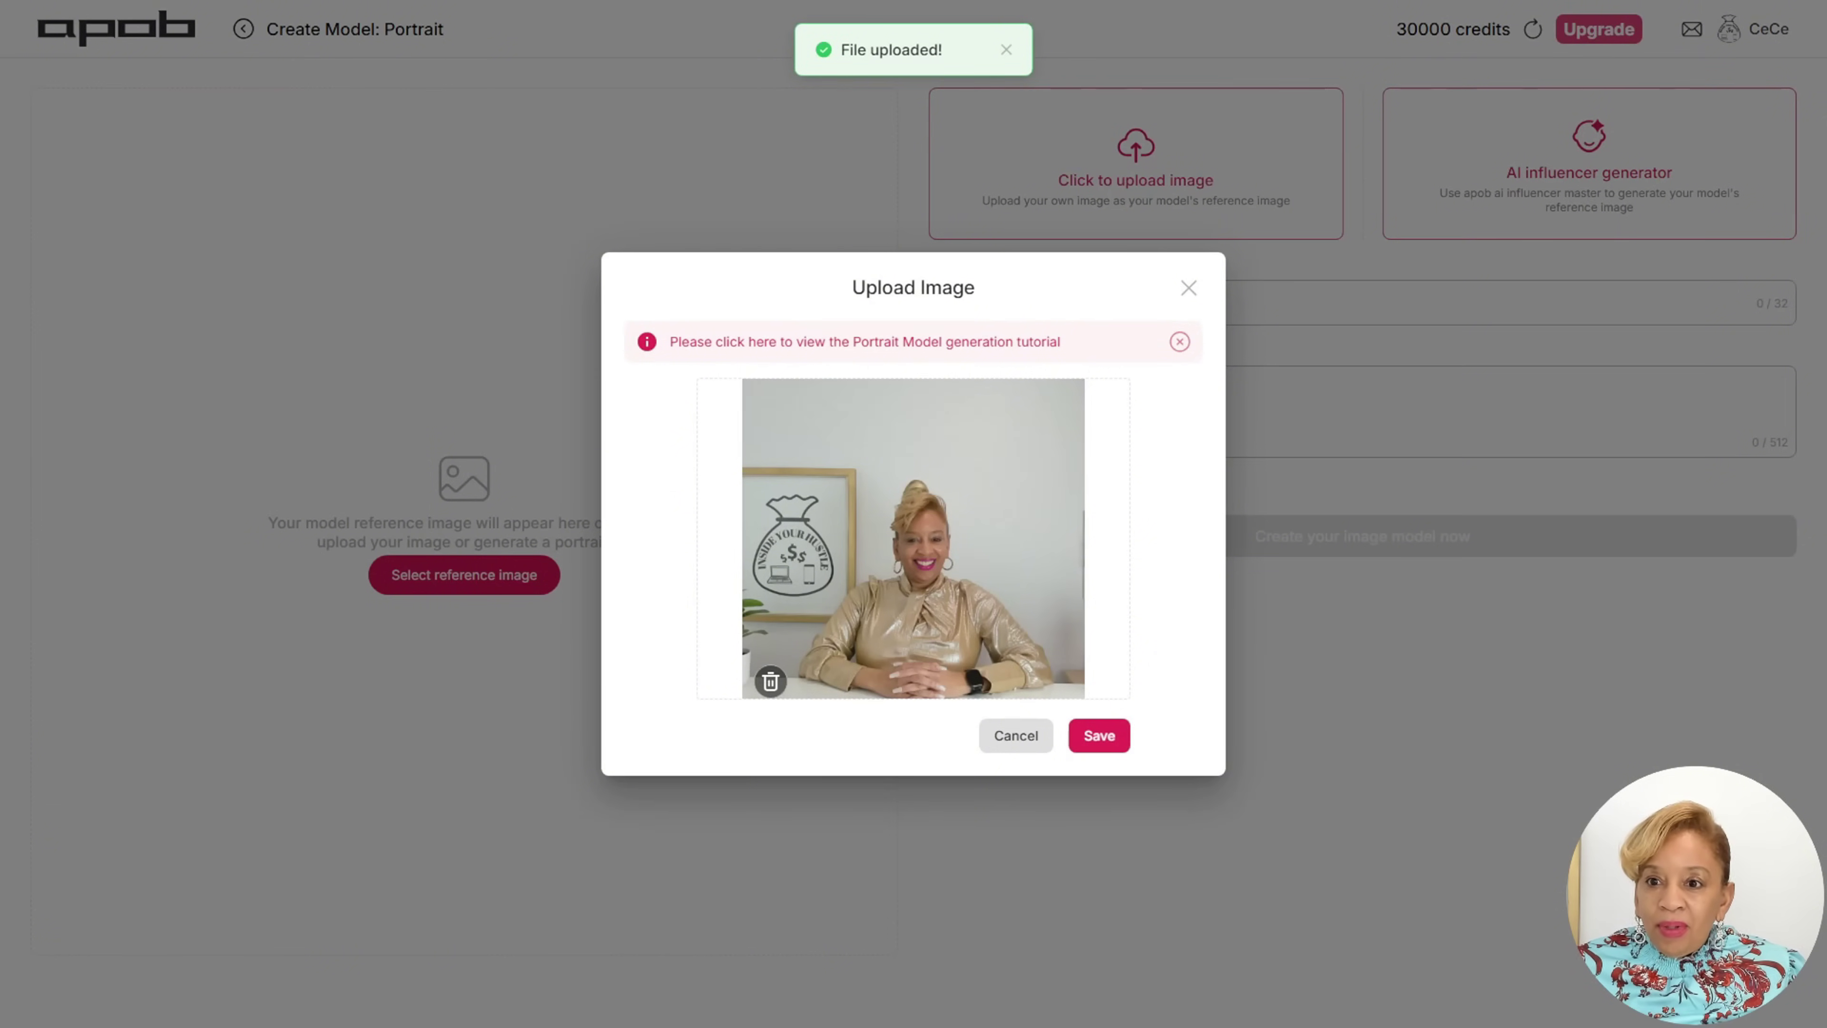
click(1099, 736)
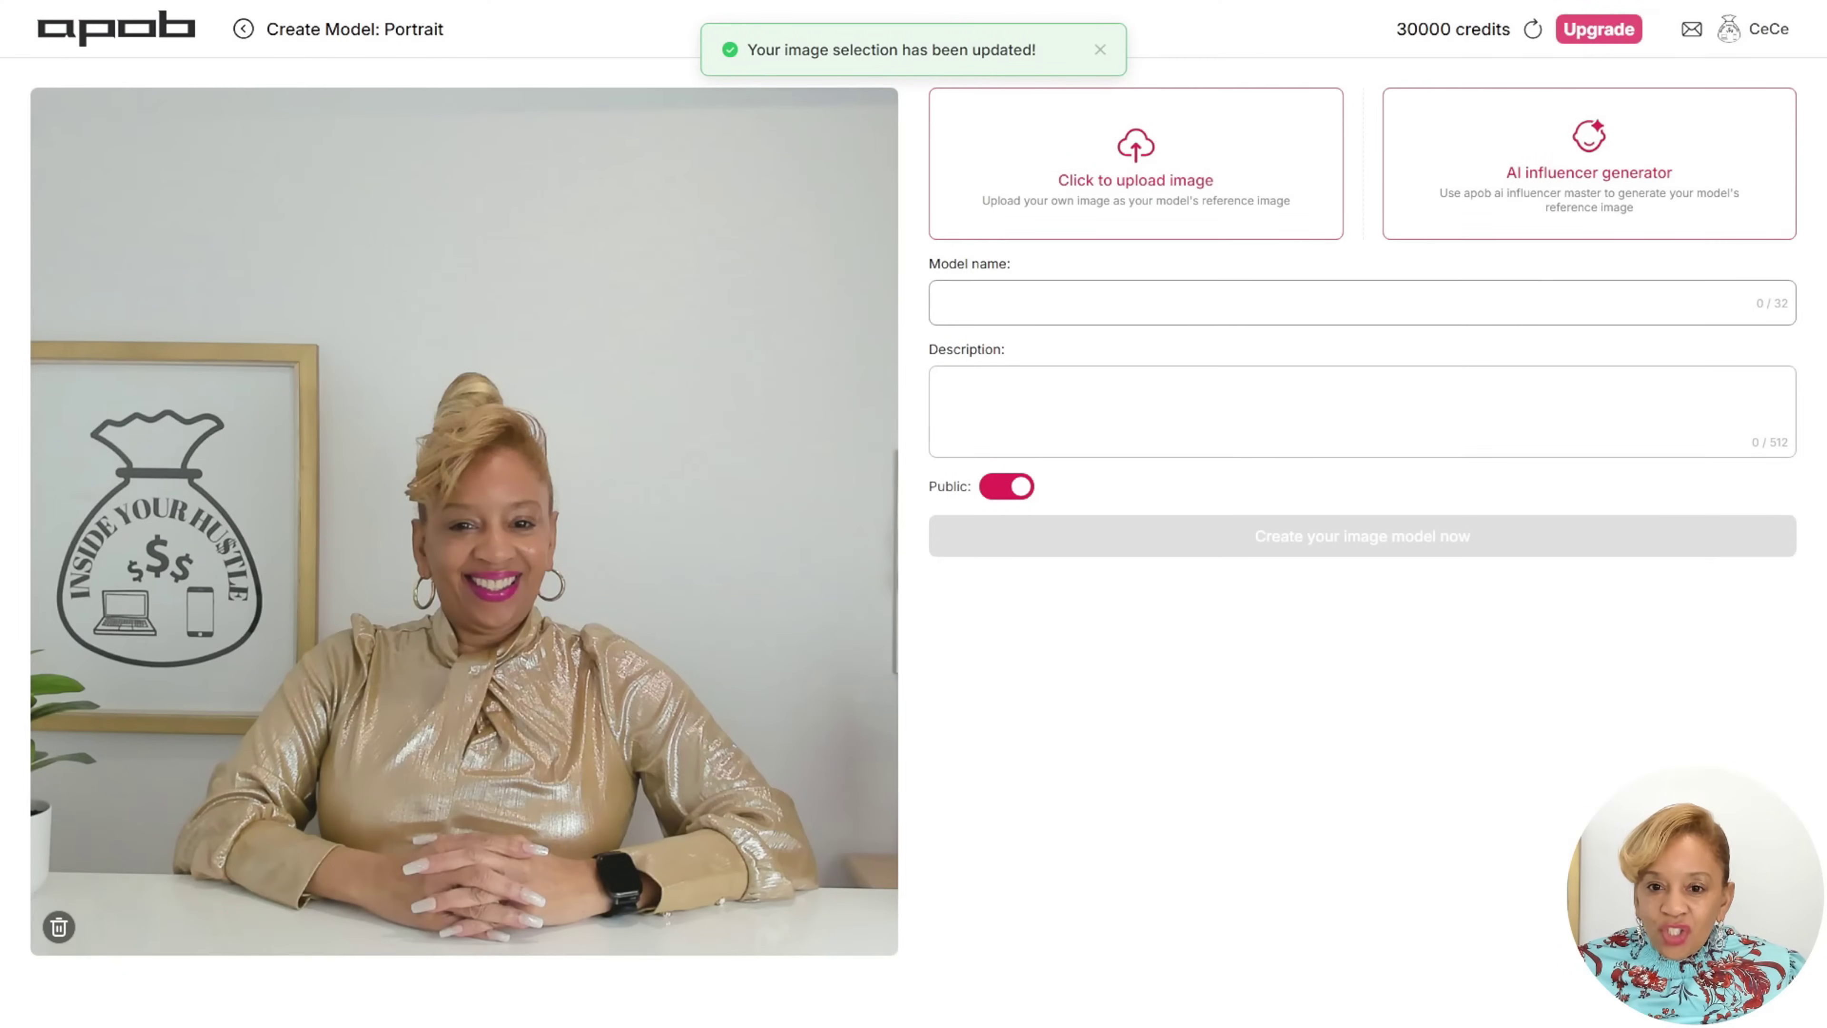
Name the model with the creator's first name followed by "in gold", turn off public visibility and create the image model
text(CeCe)
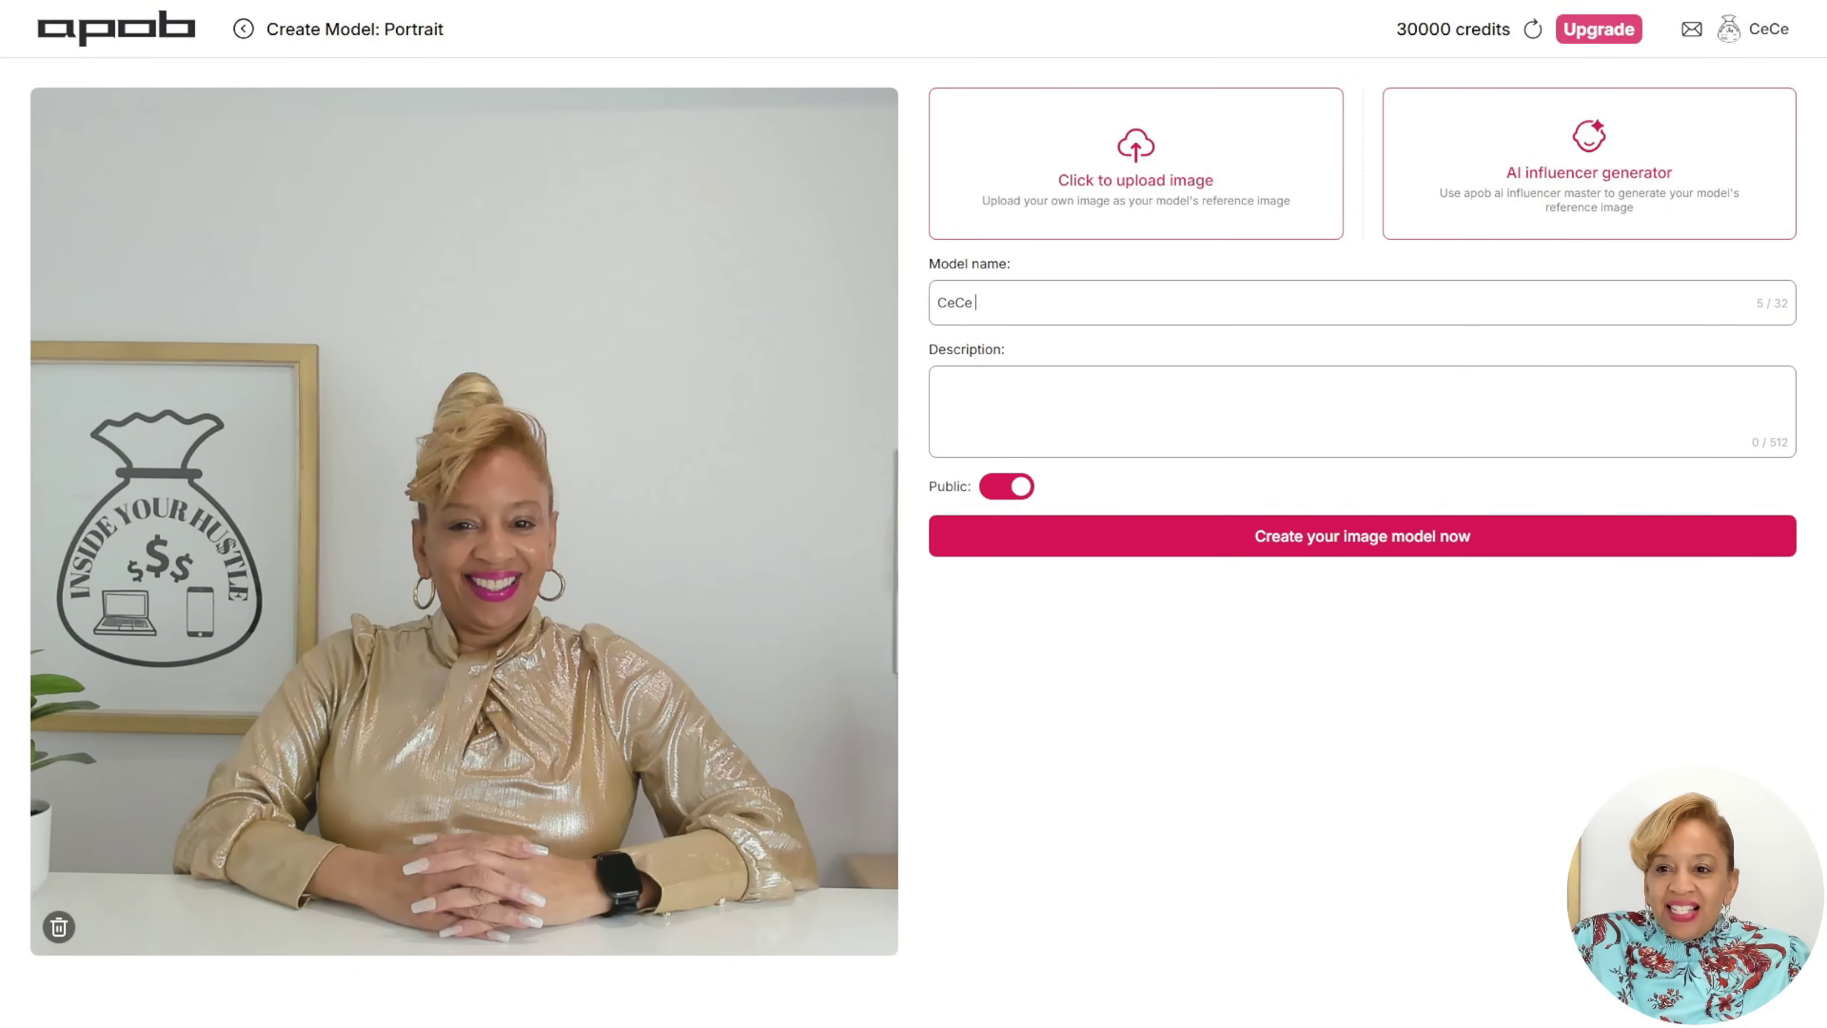
text( in gold)
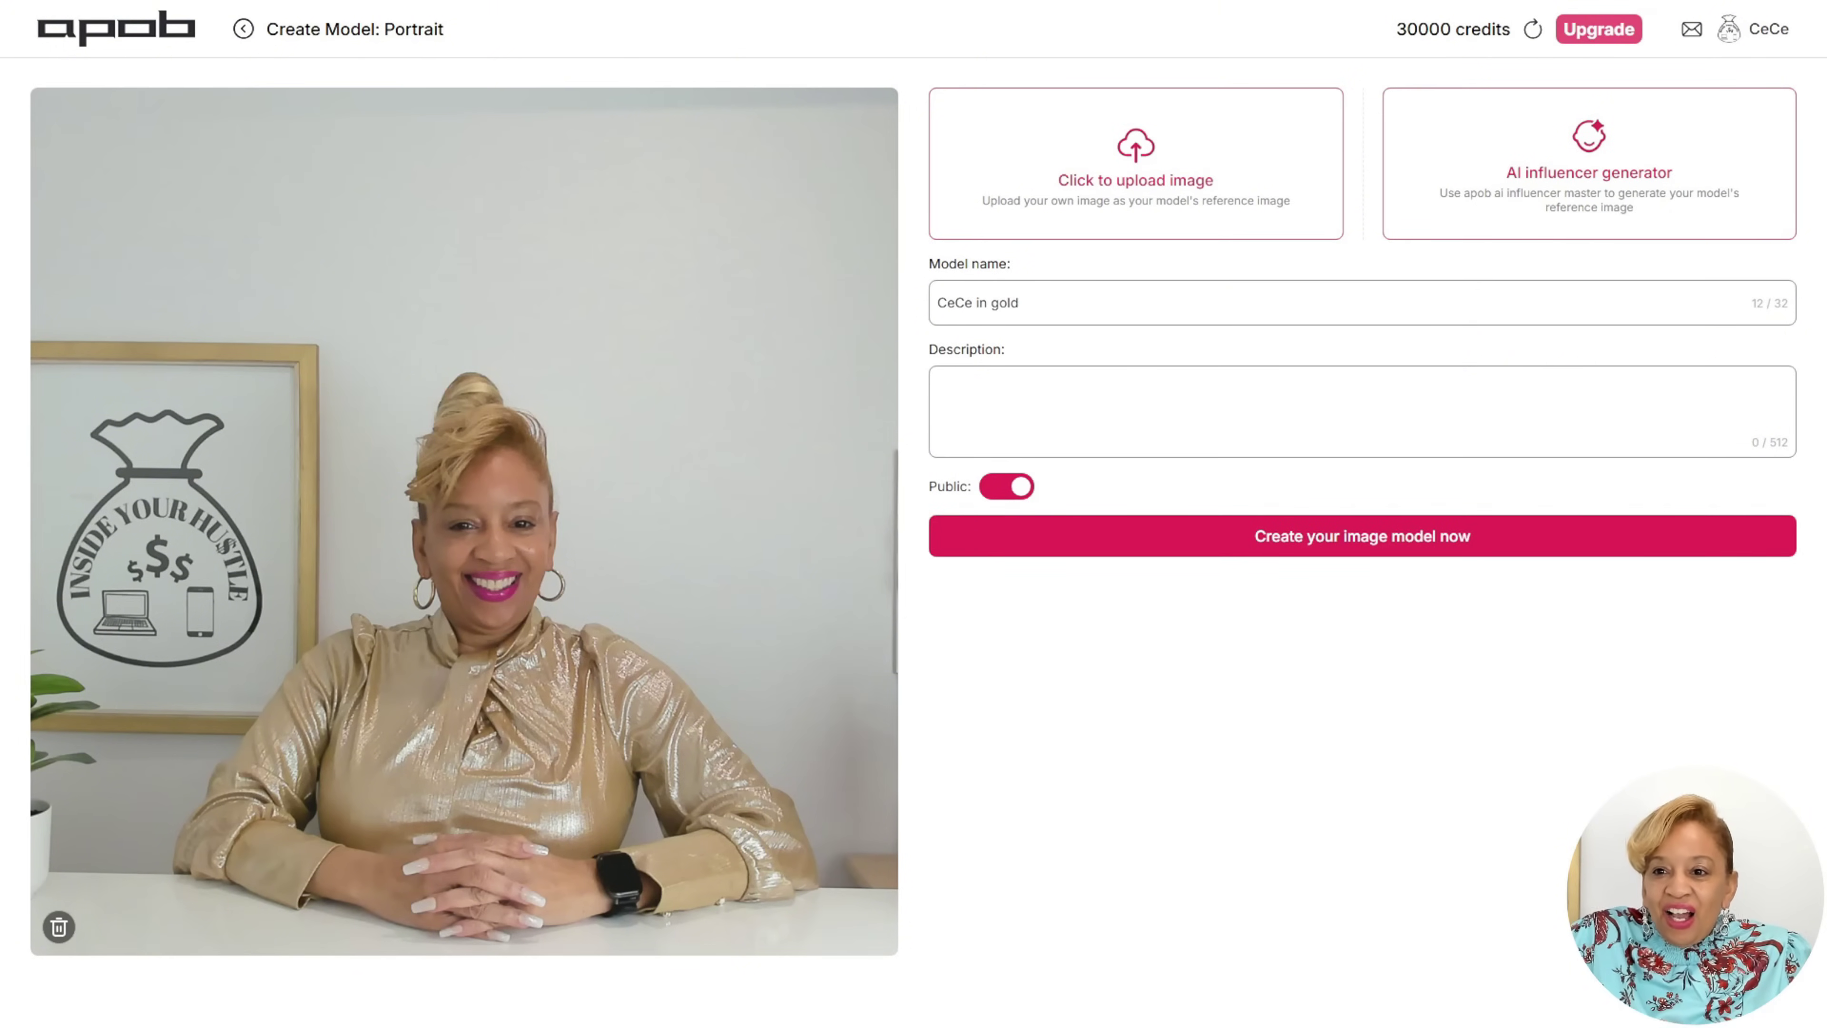
click(1007, 486)
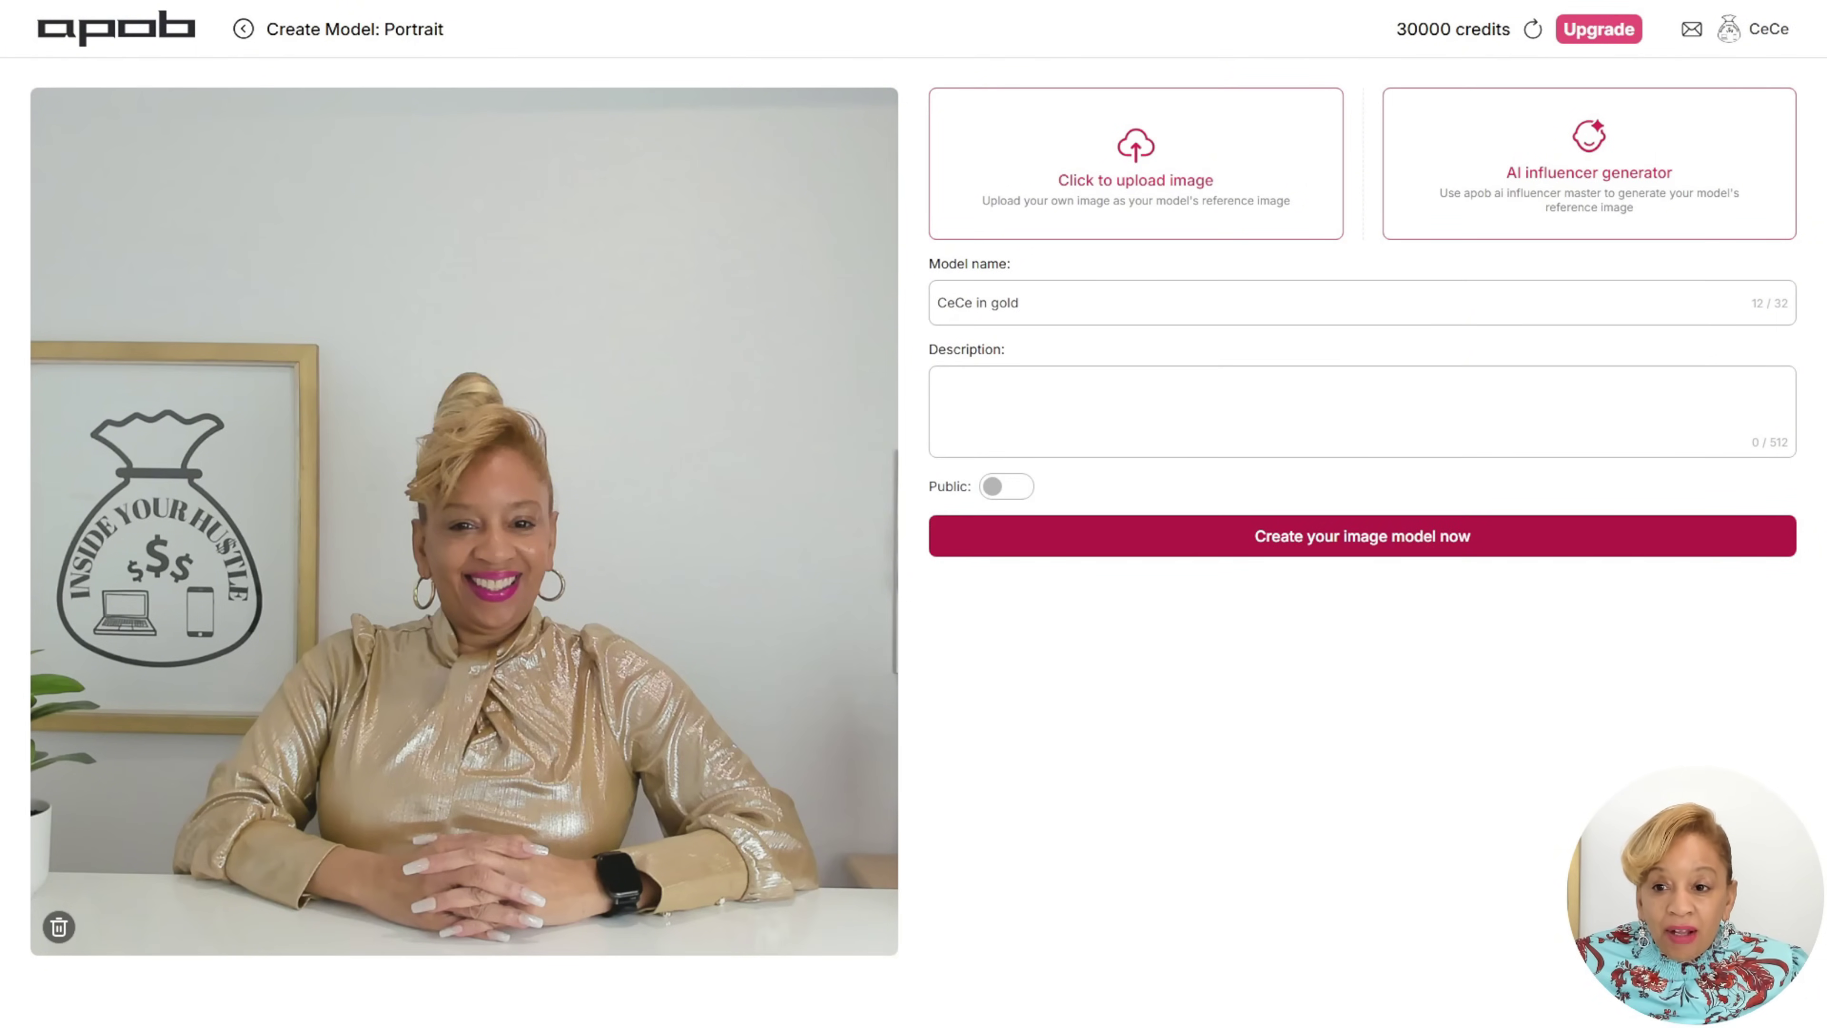
click(1363, 535)
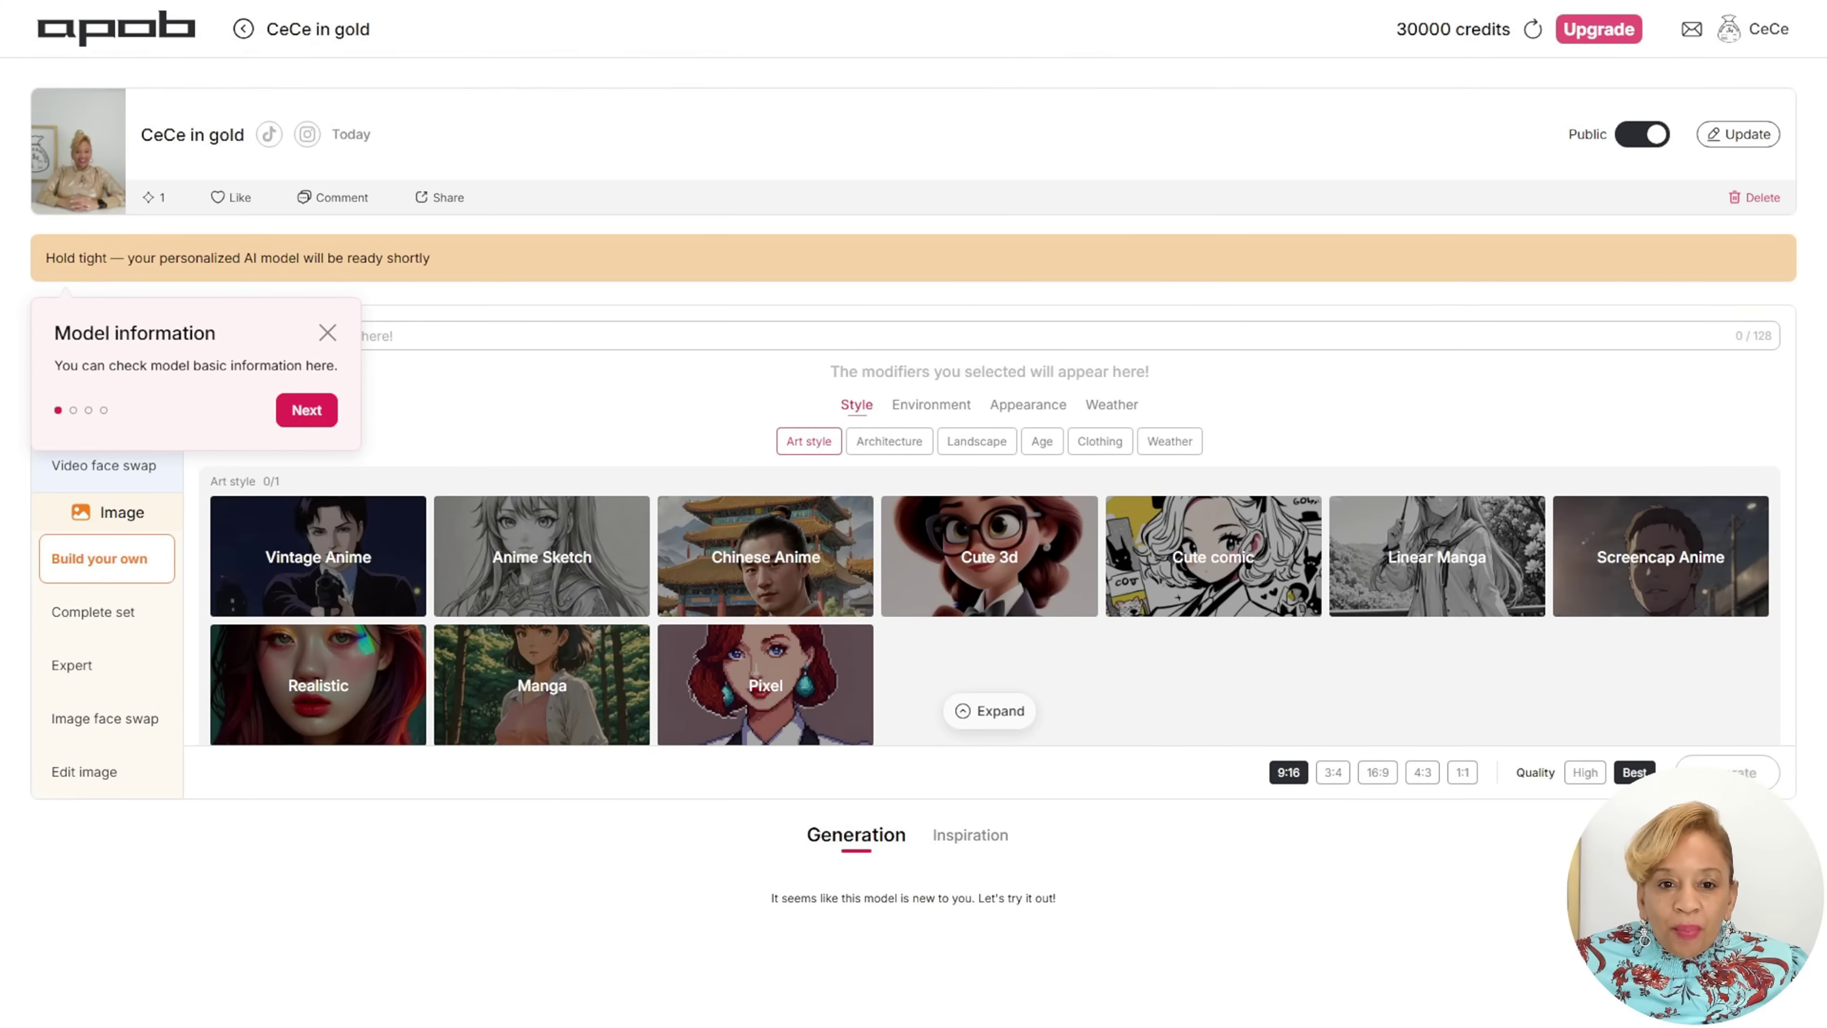
Go through the introductory tour of the new model's page to its end
click(306, 409)
click(401, 250)
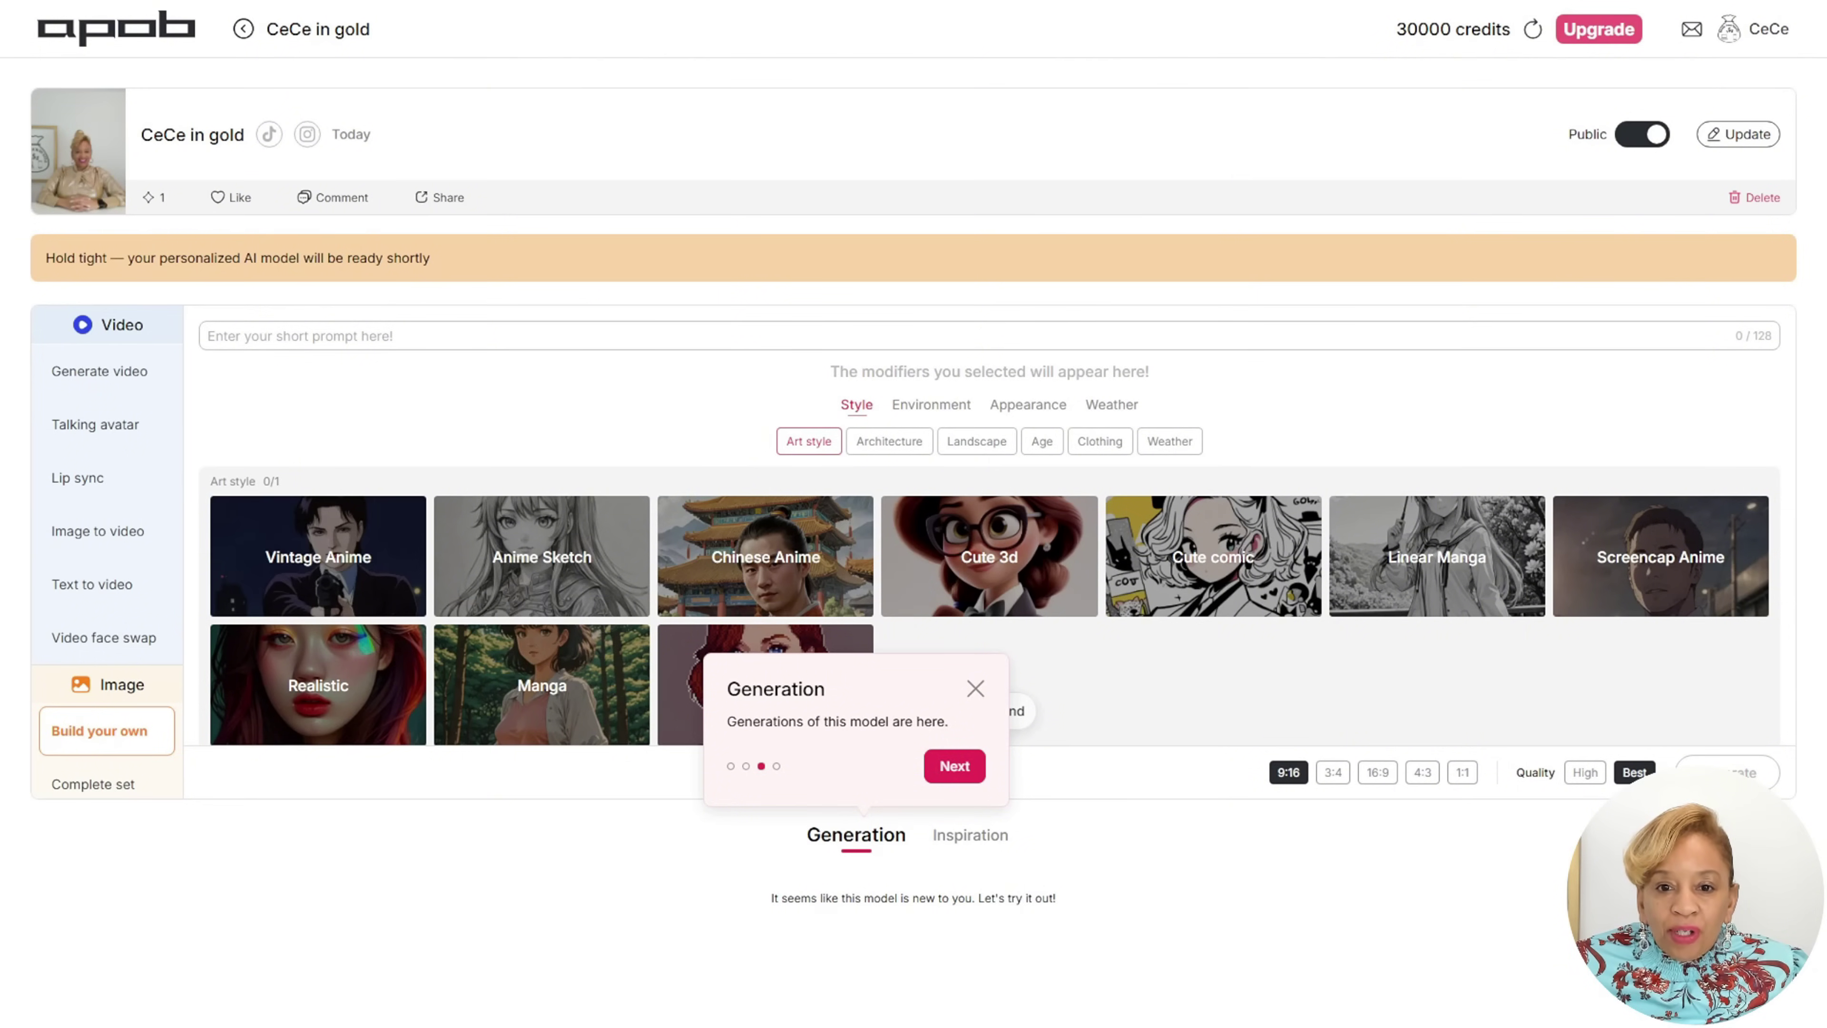
click(955, 766)
click(1126, 765)
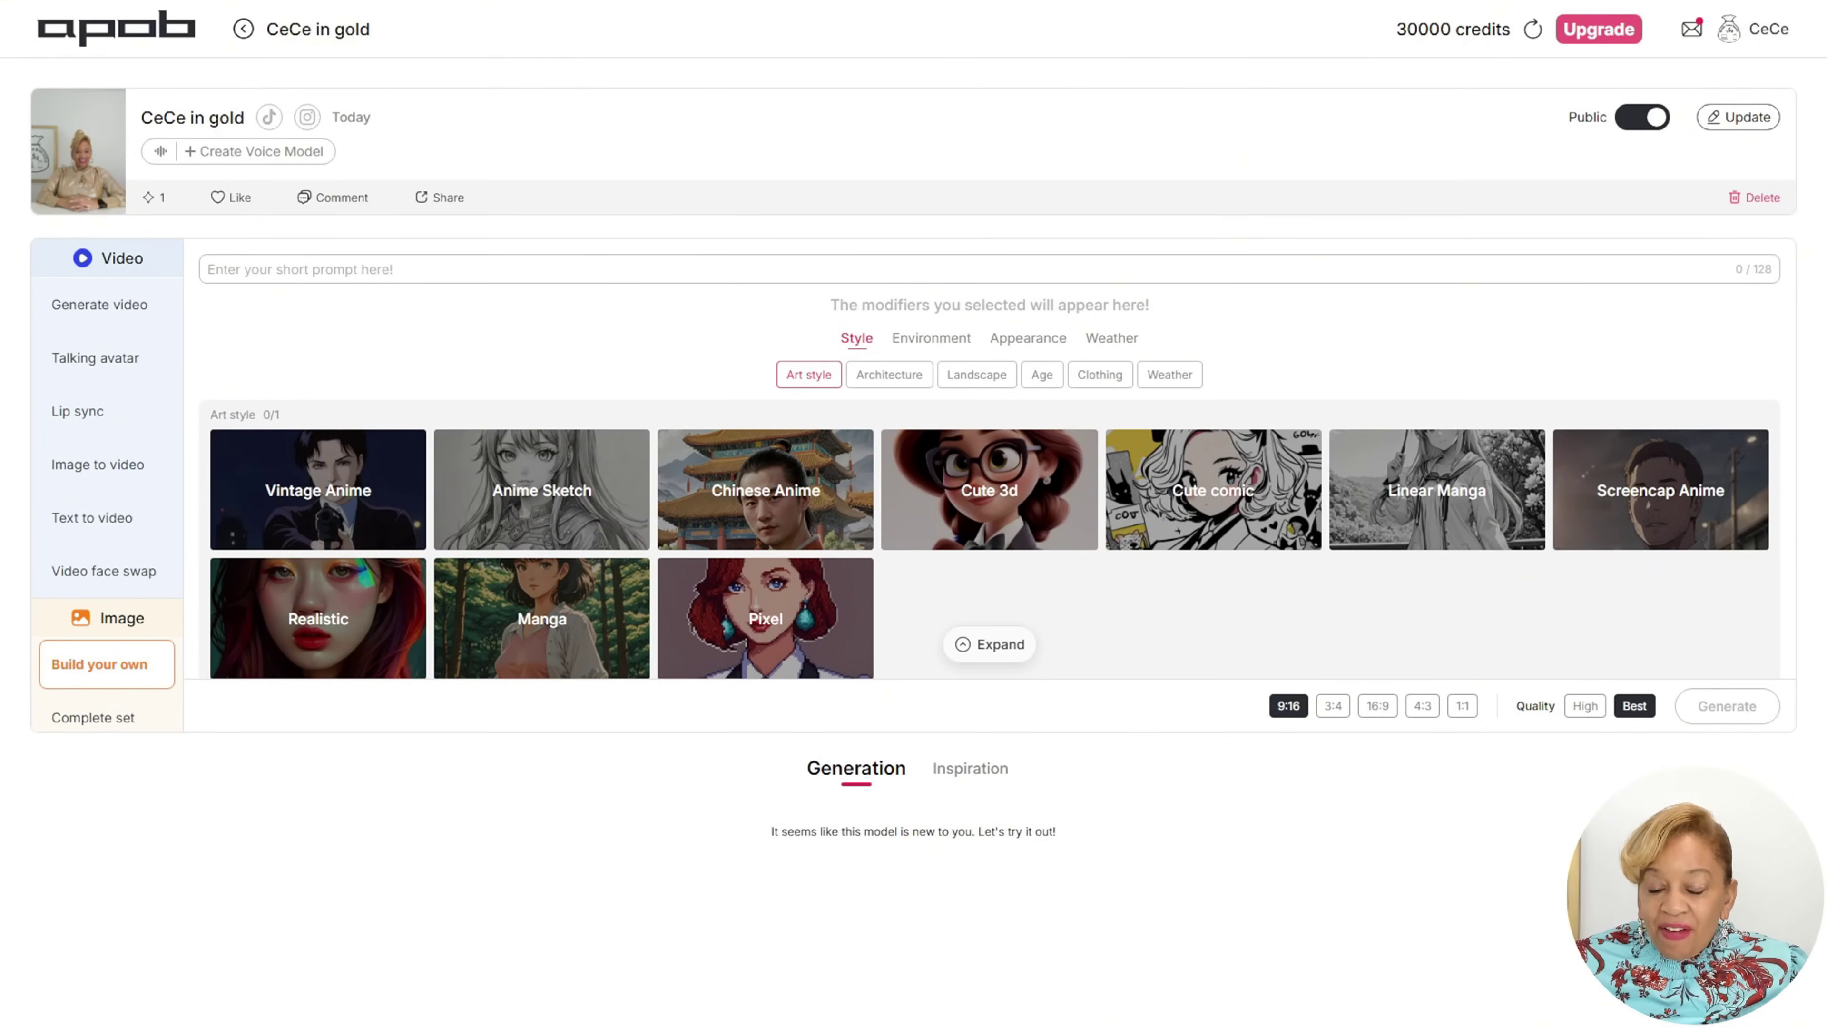
Add the Realistic art style to the image setup and bring up the Architecture environment choices
click(318, 618)
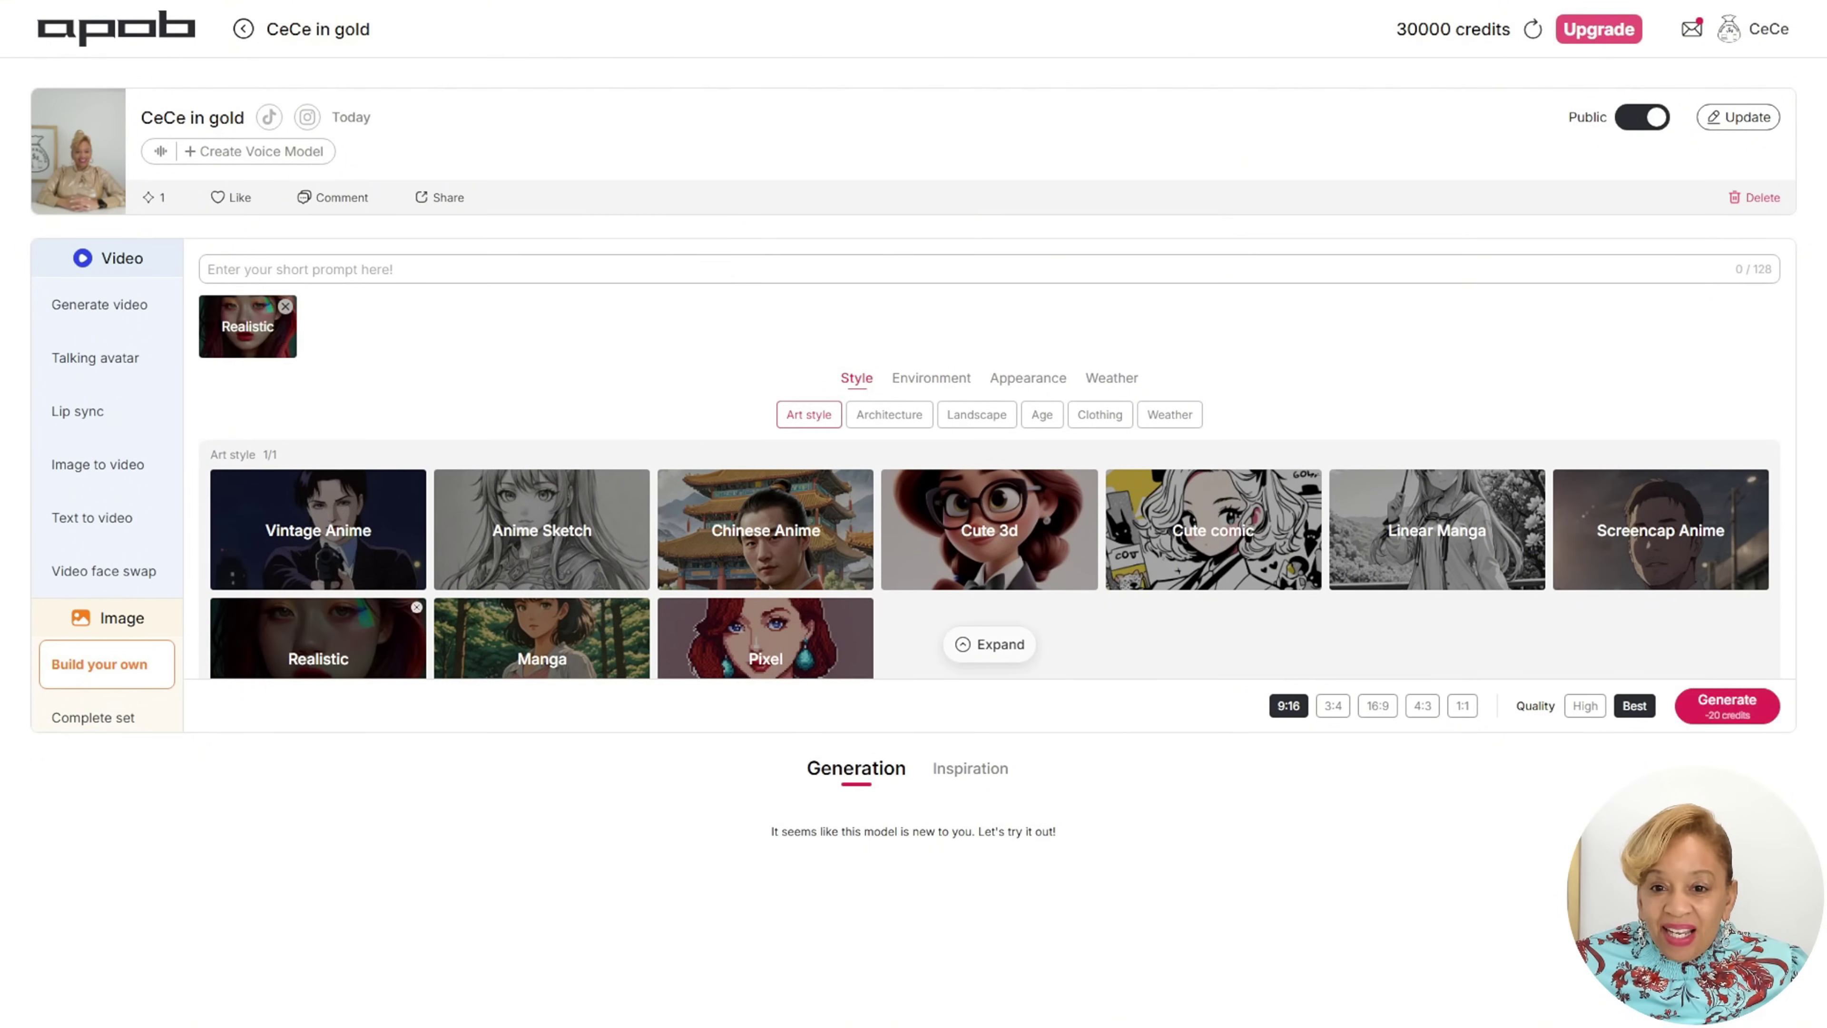
click(890, 415)
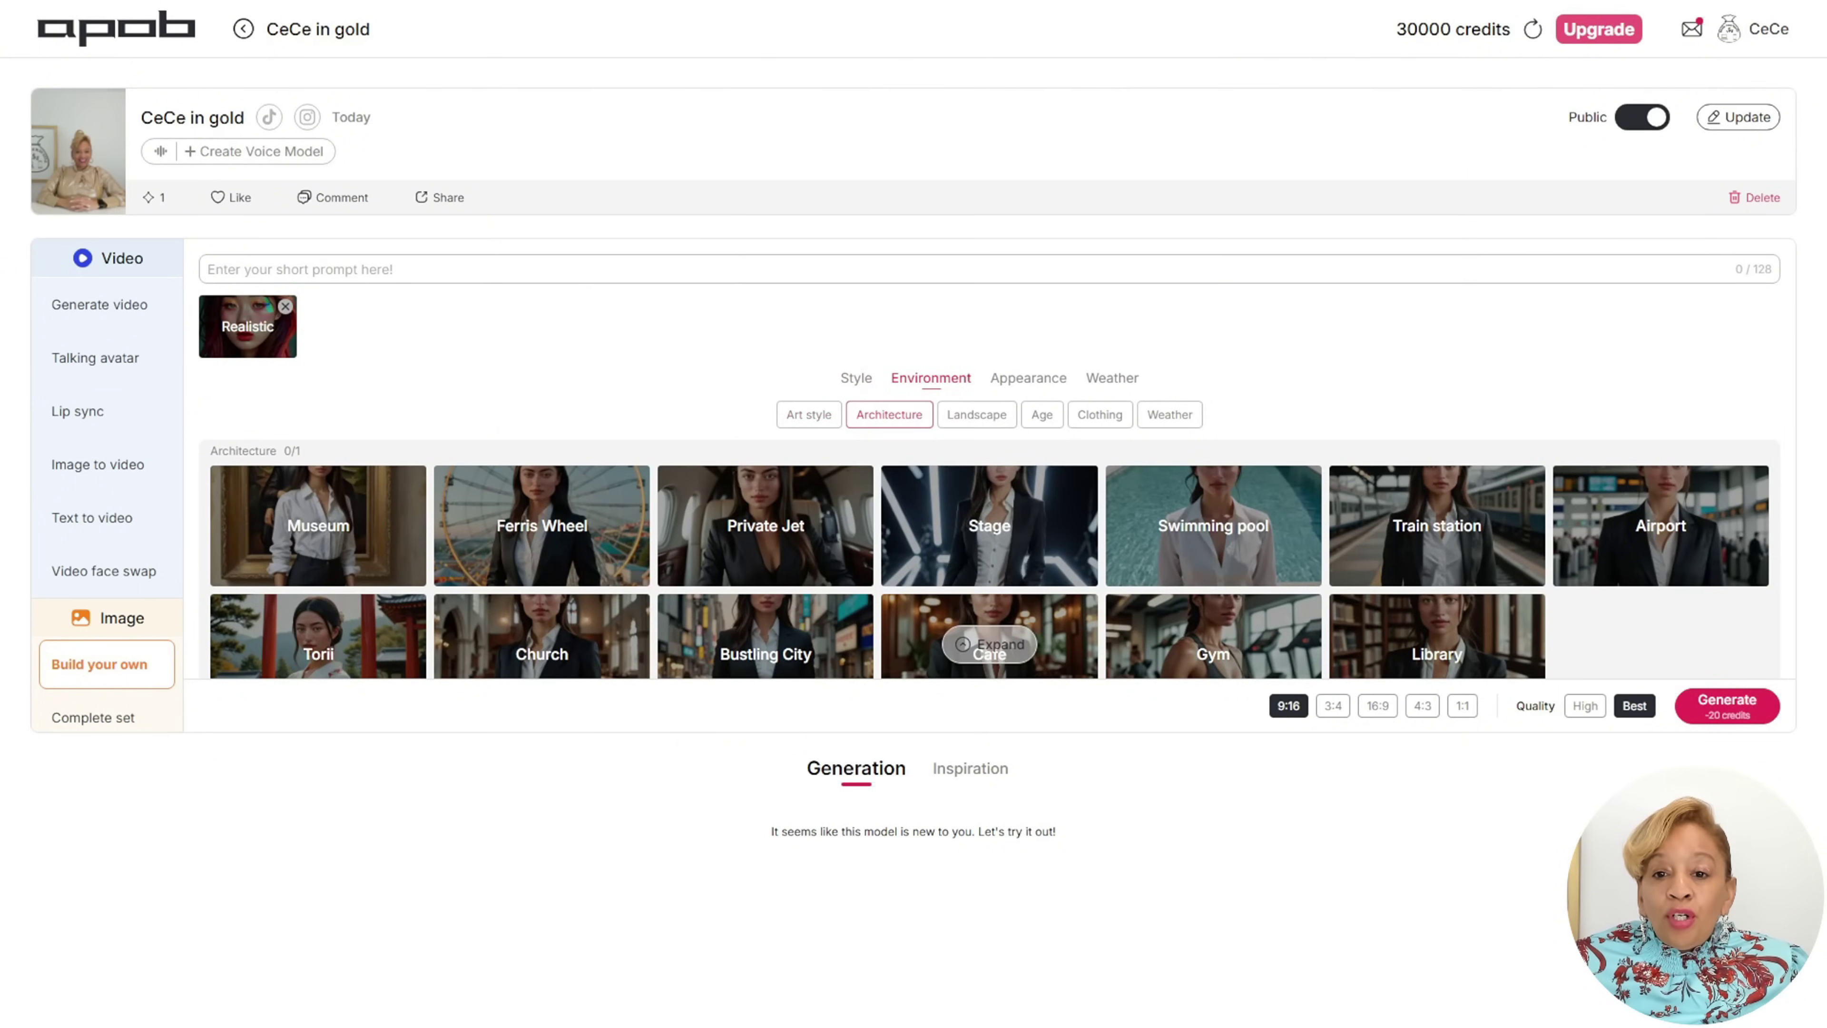